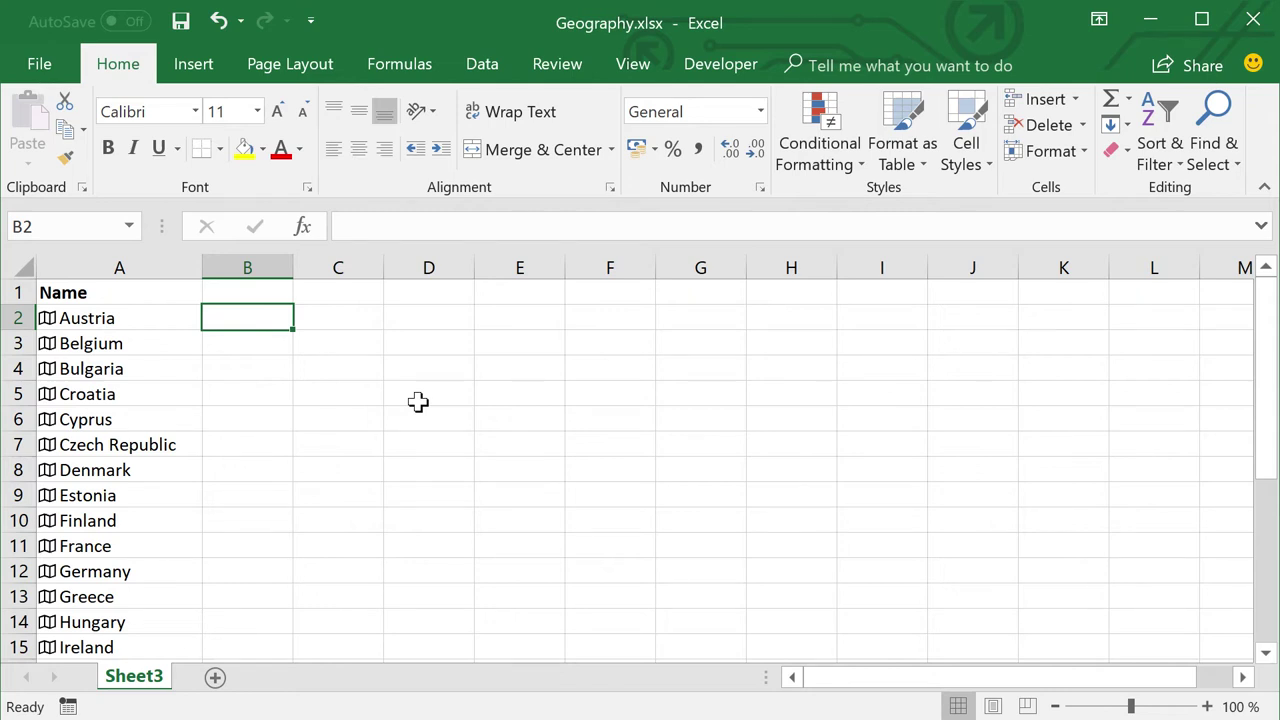
Enter a Population formula in B2 by choosing the Population field from the field list
type("=")
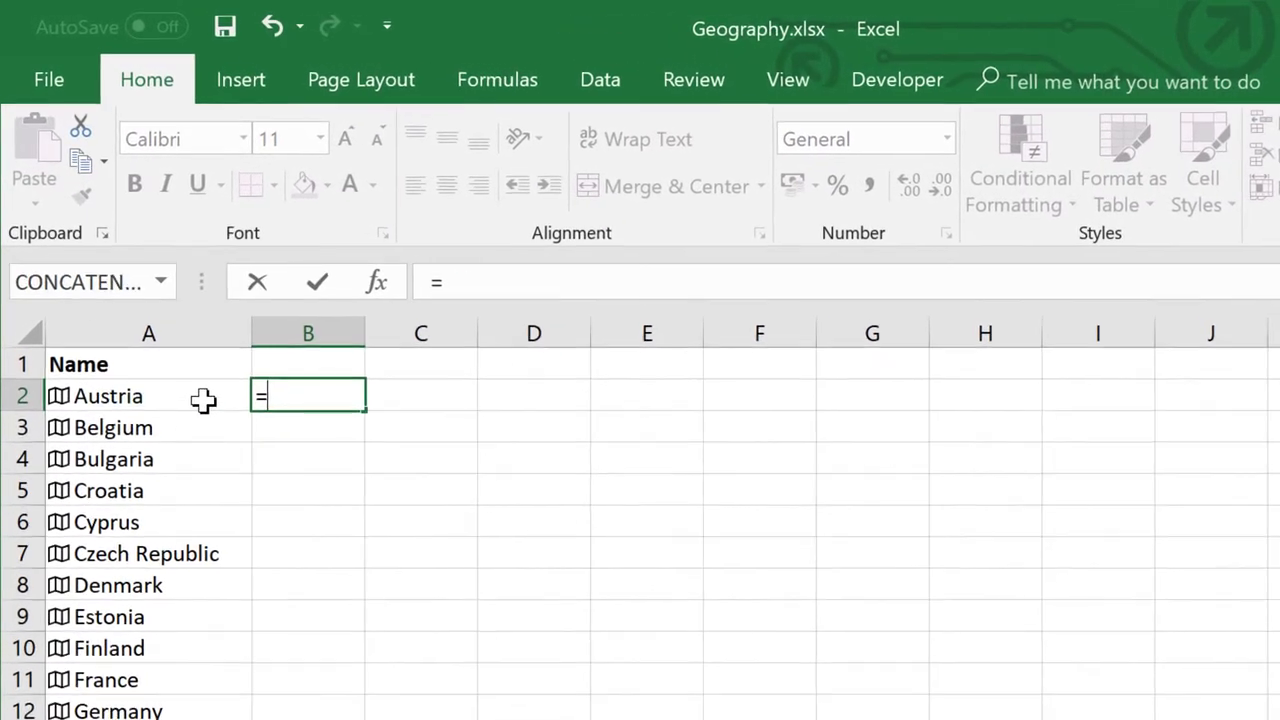
left_click(164, 322)
type(".")
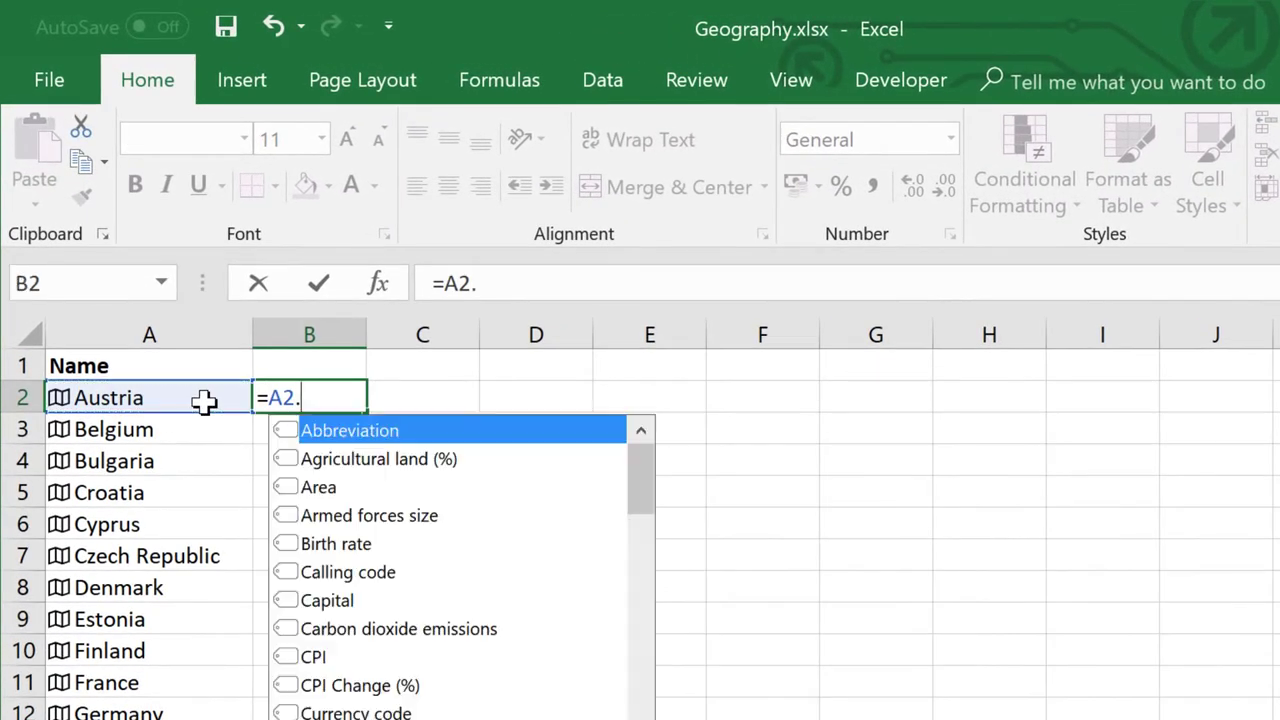
left_click_drag(640, 482, 646, 643)
double_click(372, 522)
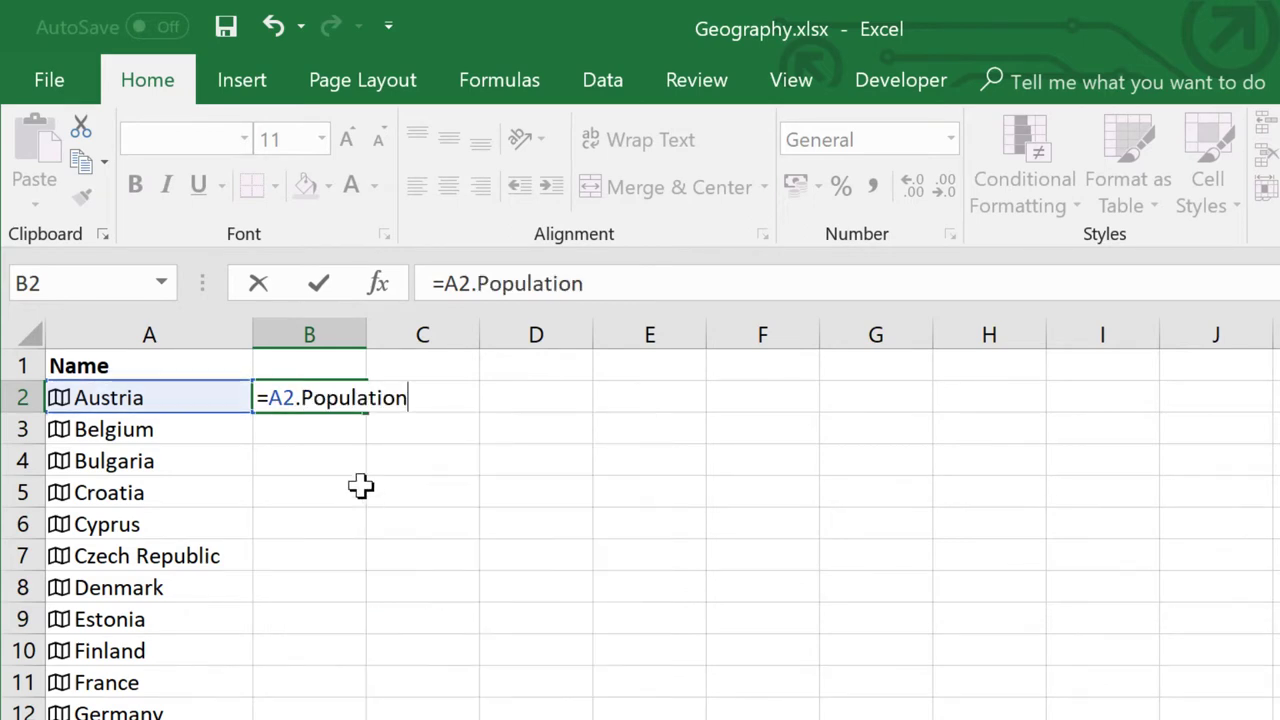
key("Return")
Fill the population formula down column B and autofit the column so all numbers show
left_click(338, 400)
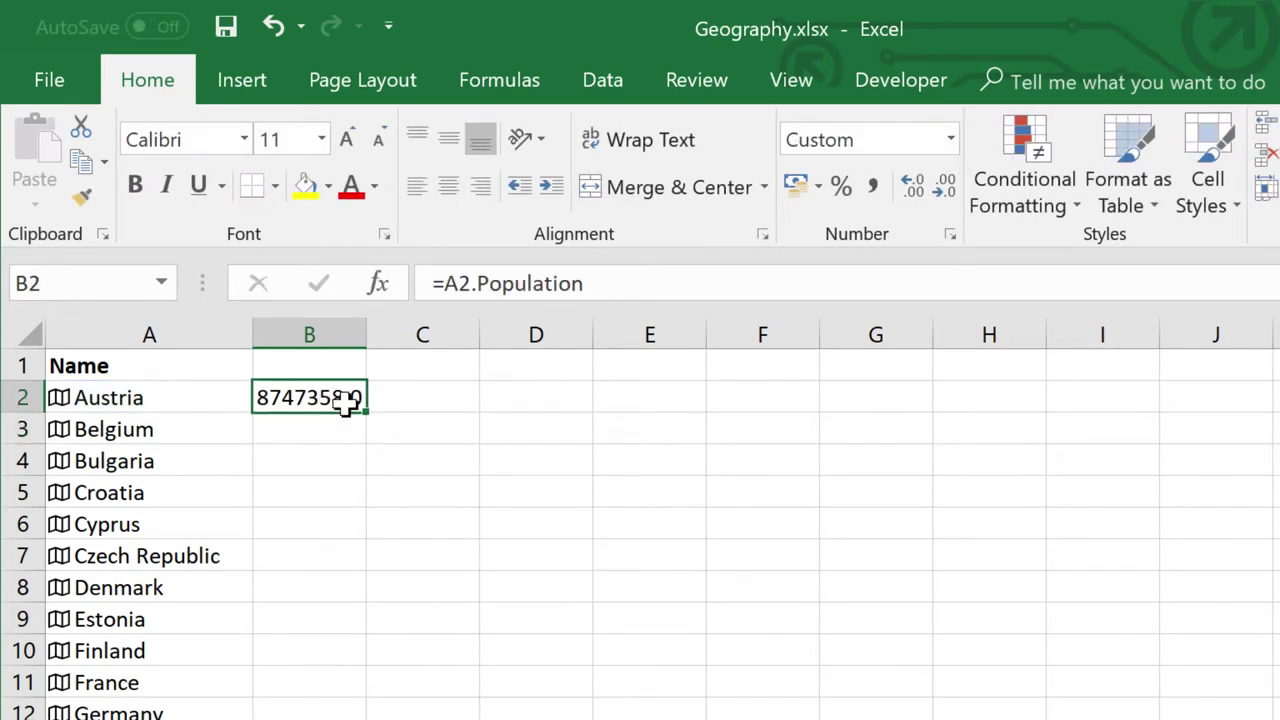
double_click(366, 413)
left_click(497, 435)
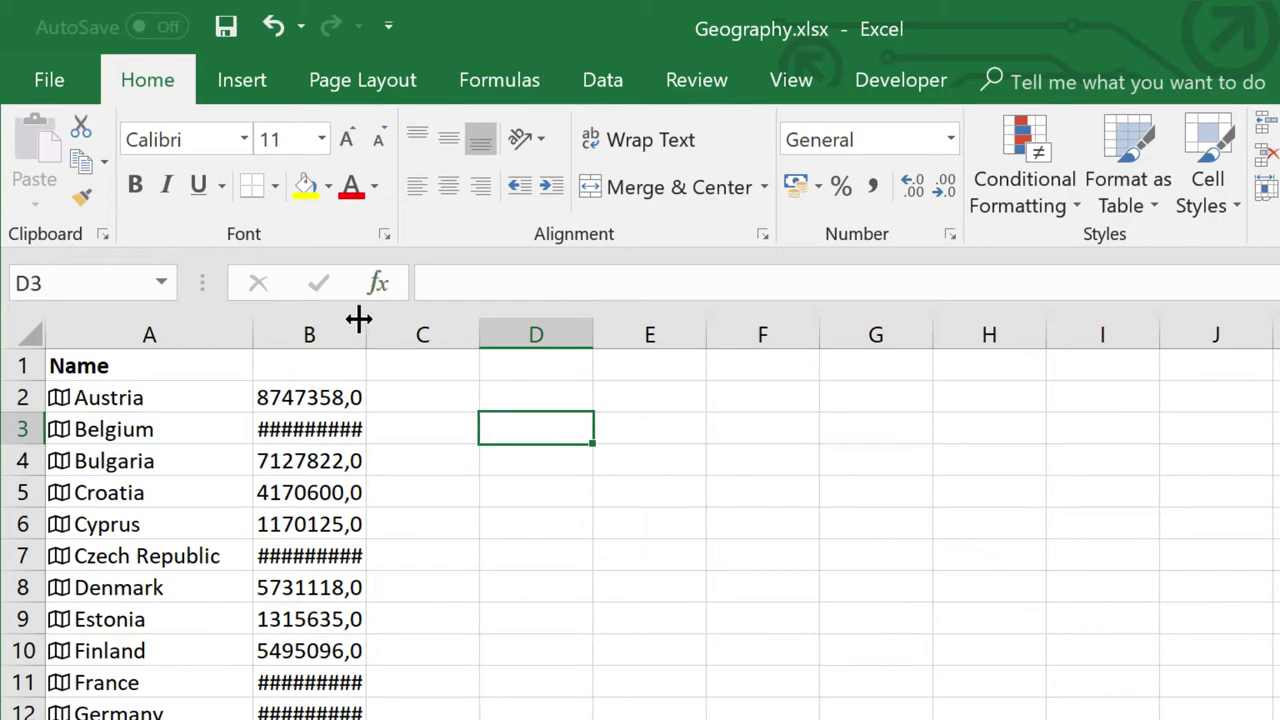
double_click(366, 334)
left_click(567, 455)
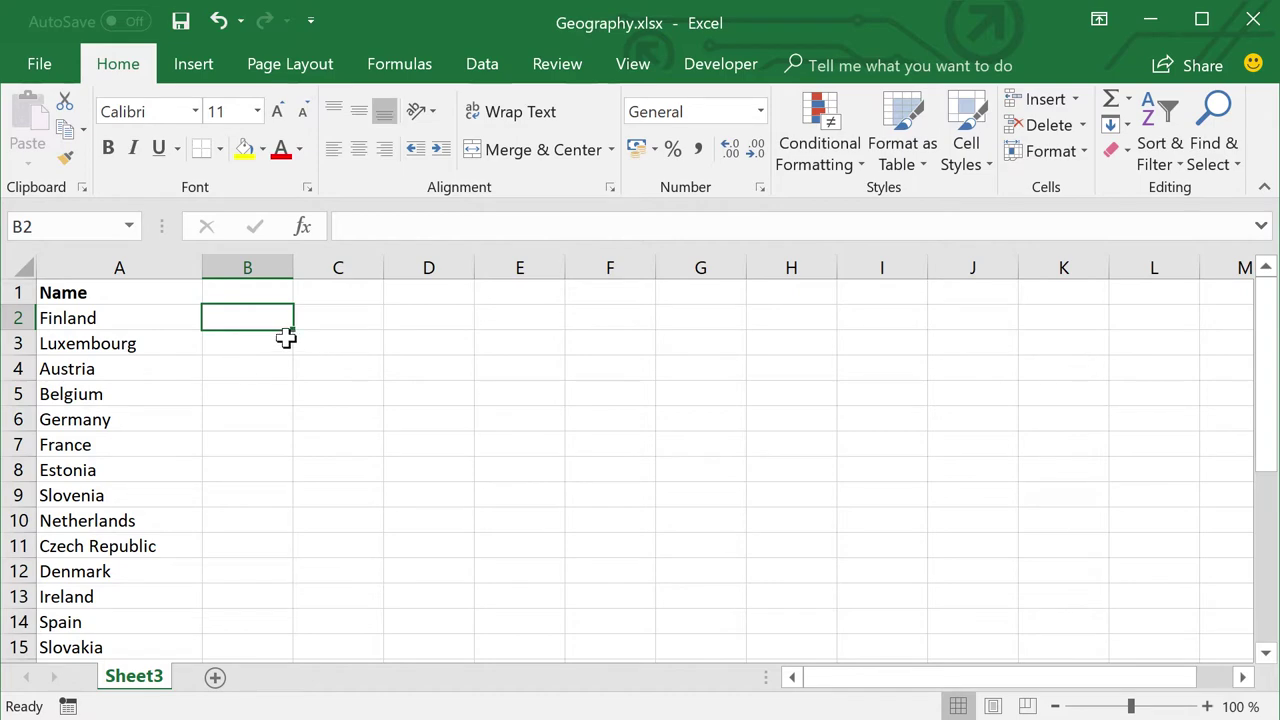
Browse the country list in column A with trial selections, then clear them
left_click_drag(110, 320, 103, 563)
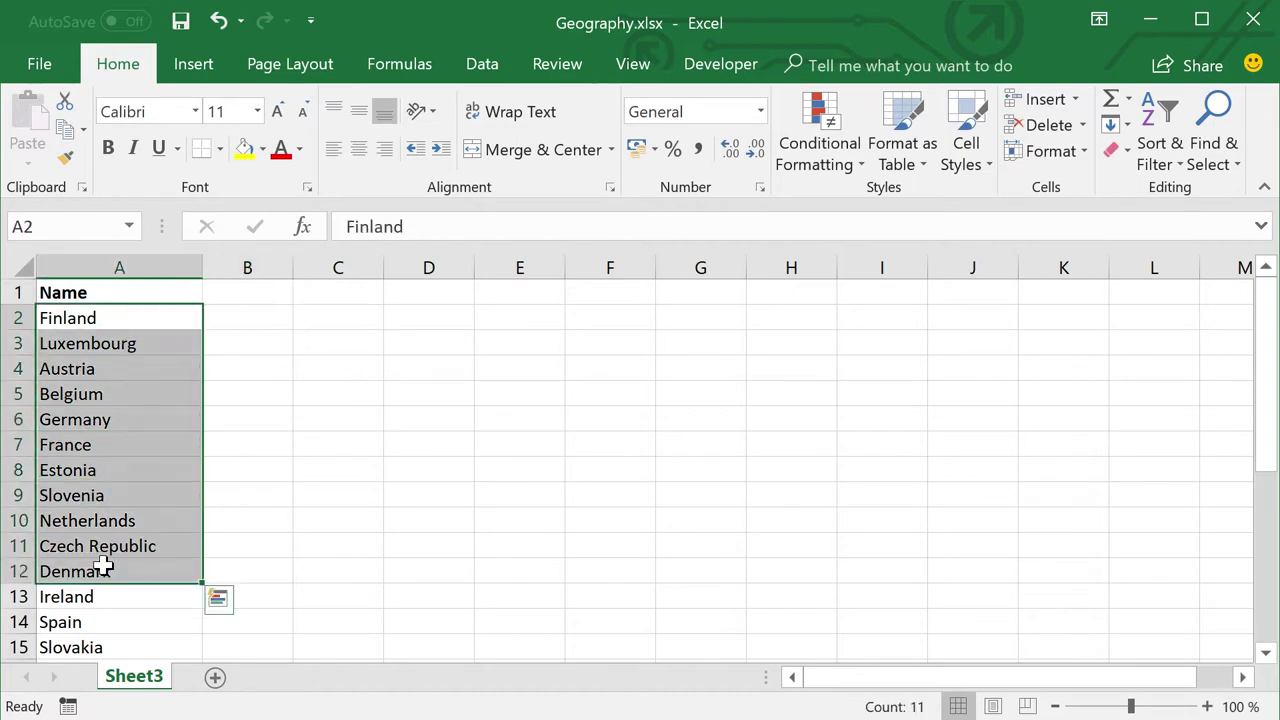
scroll(103, 557, "down", 3)
scroll(103, 555, "down", 3)
scroll(92, 504, "down", 1)
scroll(92, 504, "up", 5)
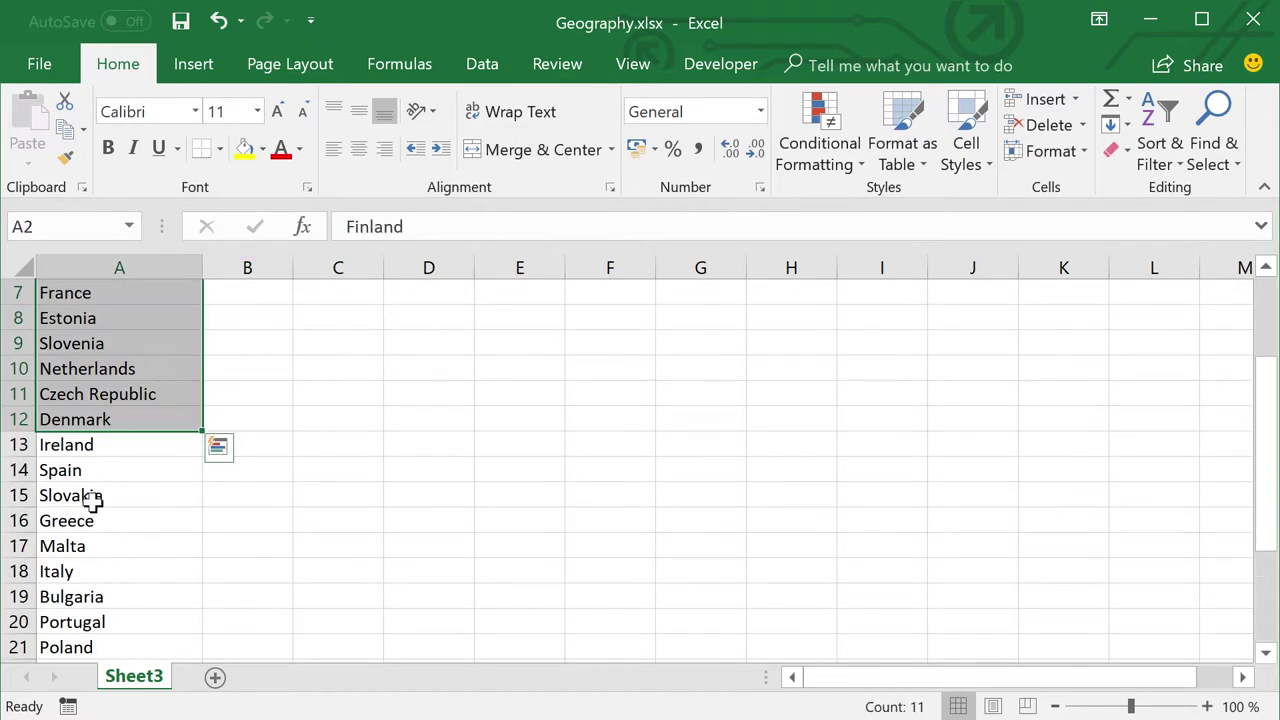
scroll(91, 497, "up", 2)
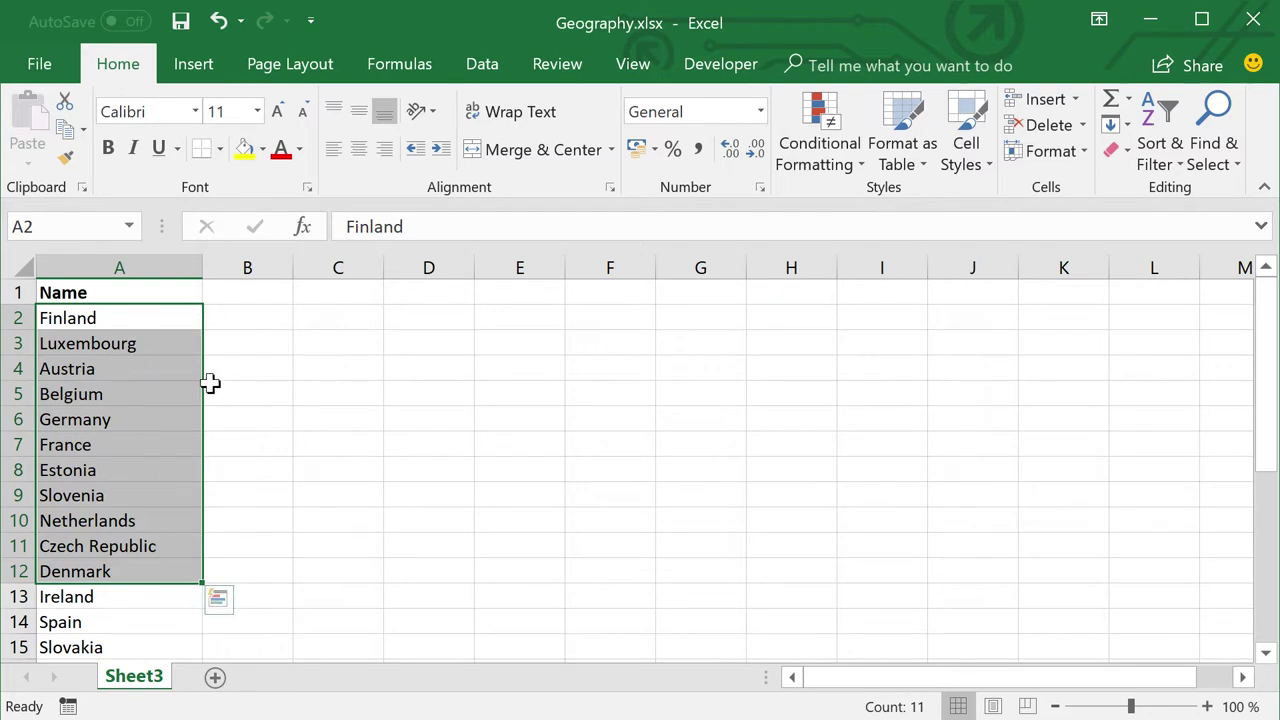
left_click(248, 314)
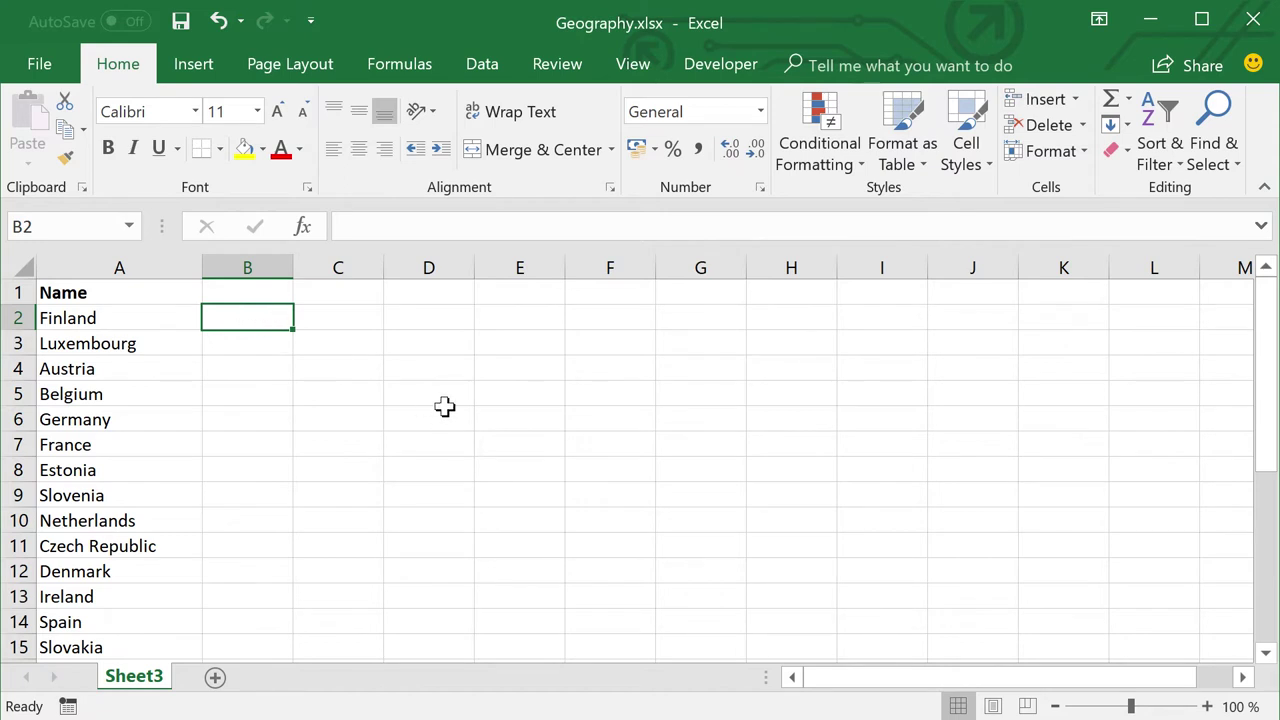
left_click_drag(172, 317, 140, 540)
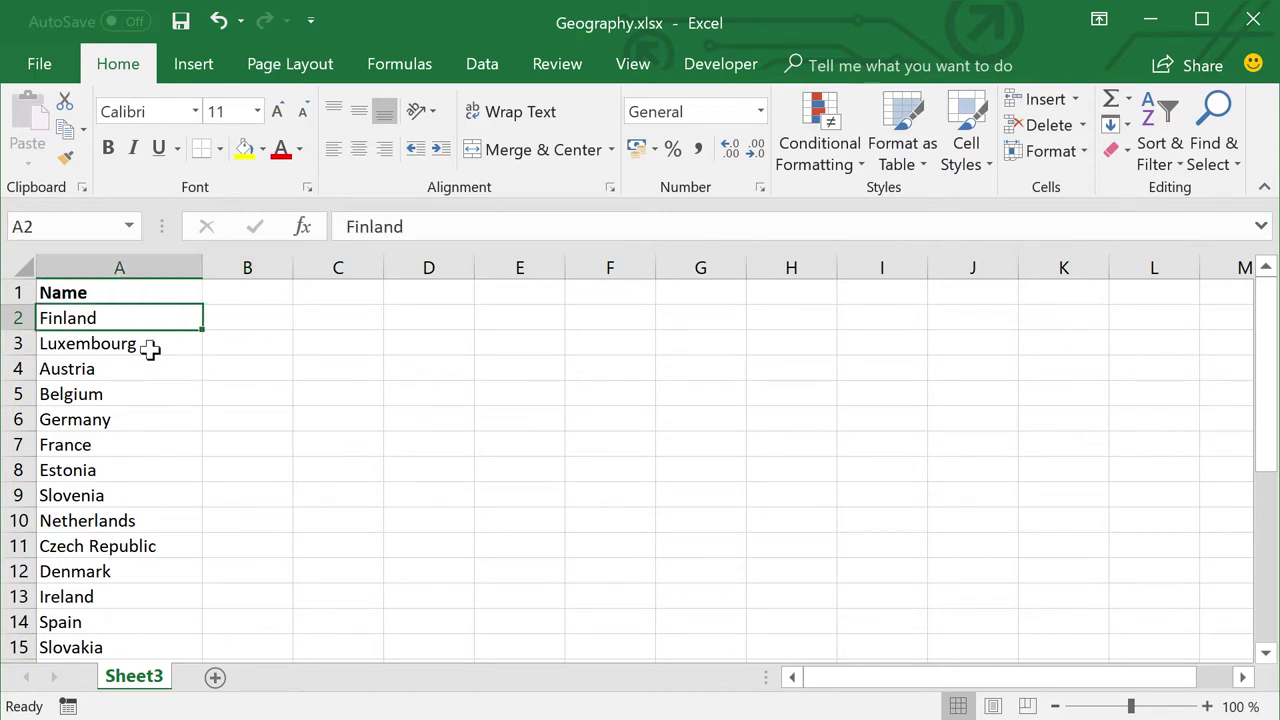
scroll(143, 529, "down", 5)
scroll(144, 529, "down", 2)
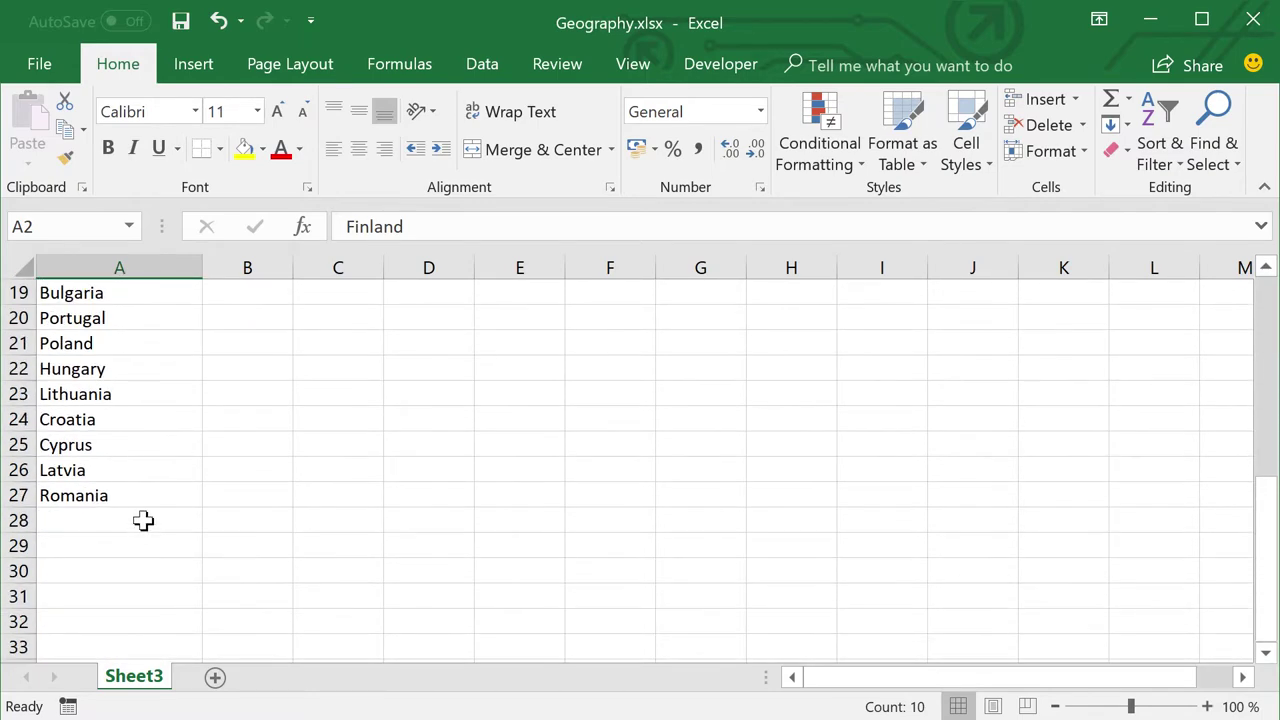
left_click_drag(140, 496, 140, 148)
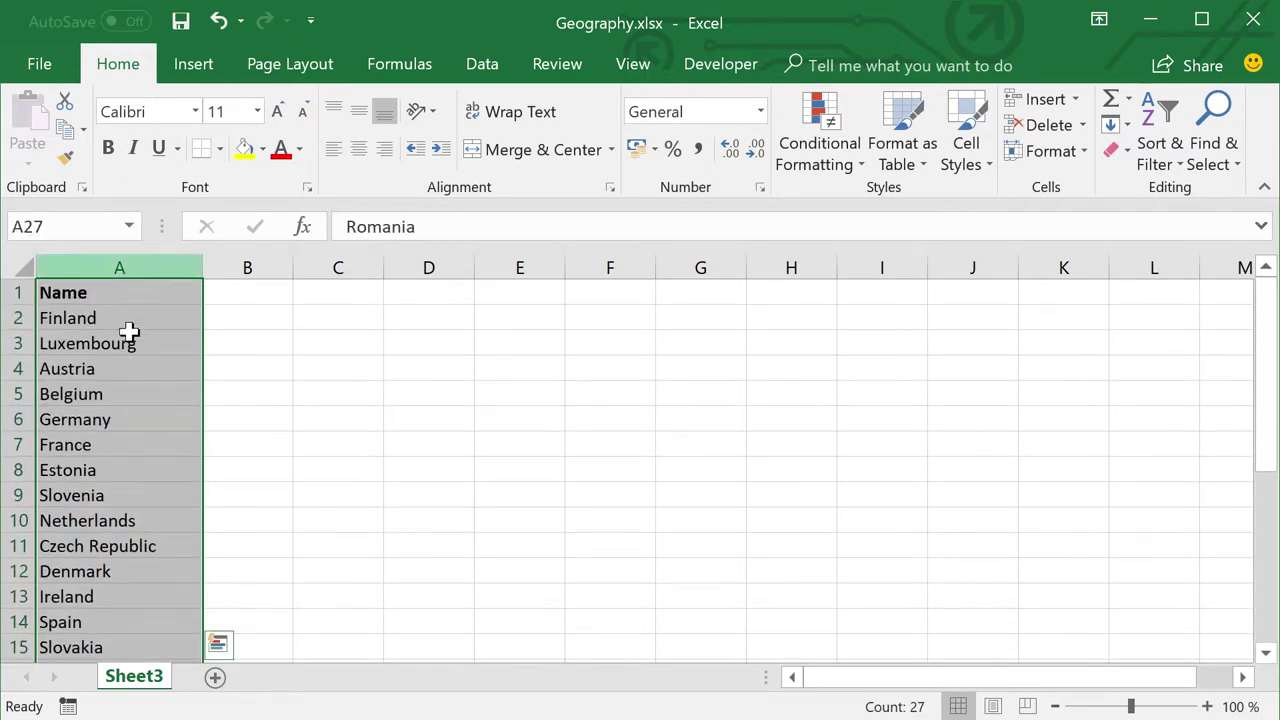
left_click(129, 334)
Select the country names A2:A27, Finland through Romania
left_click(131, 311)
scroll(129, 337, "down", 4)
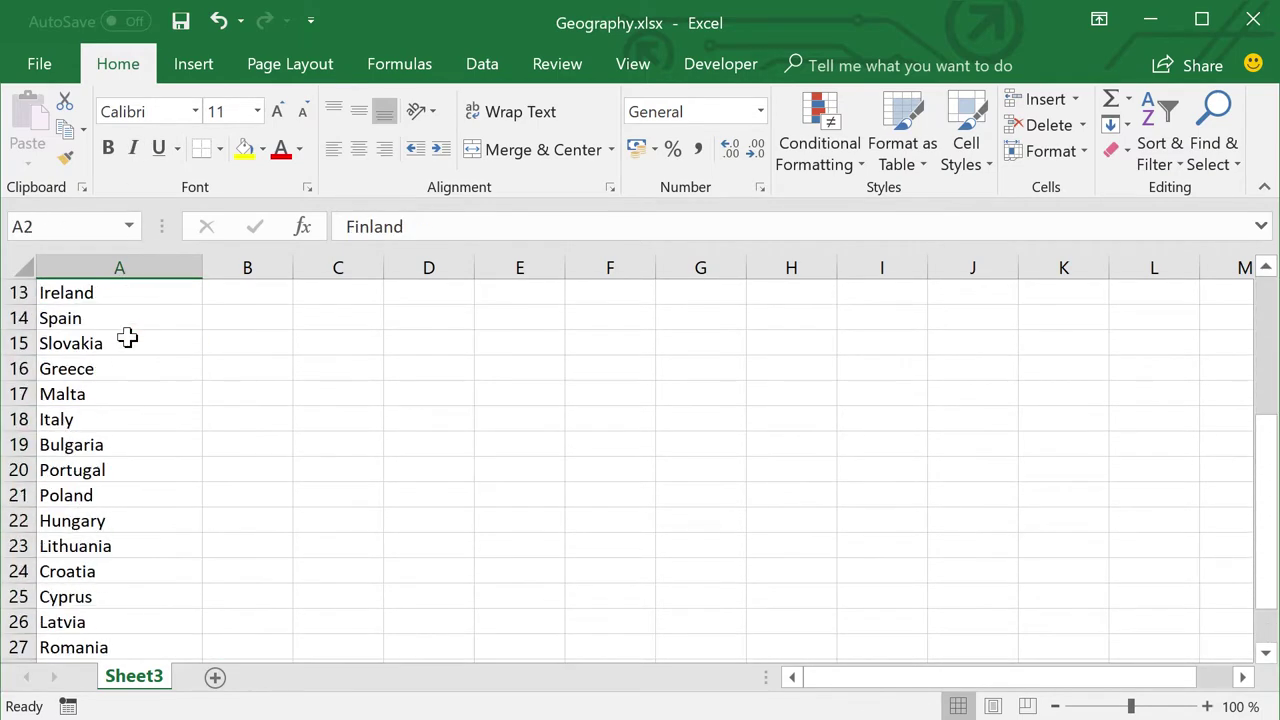
scroll(106, 400, "down", 4)
left_click(112, 342, "shift")
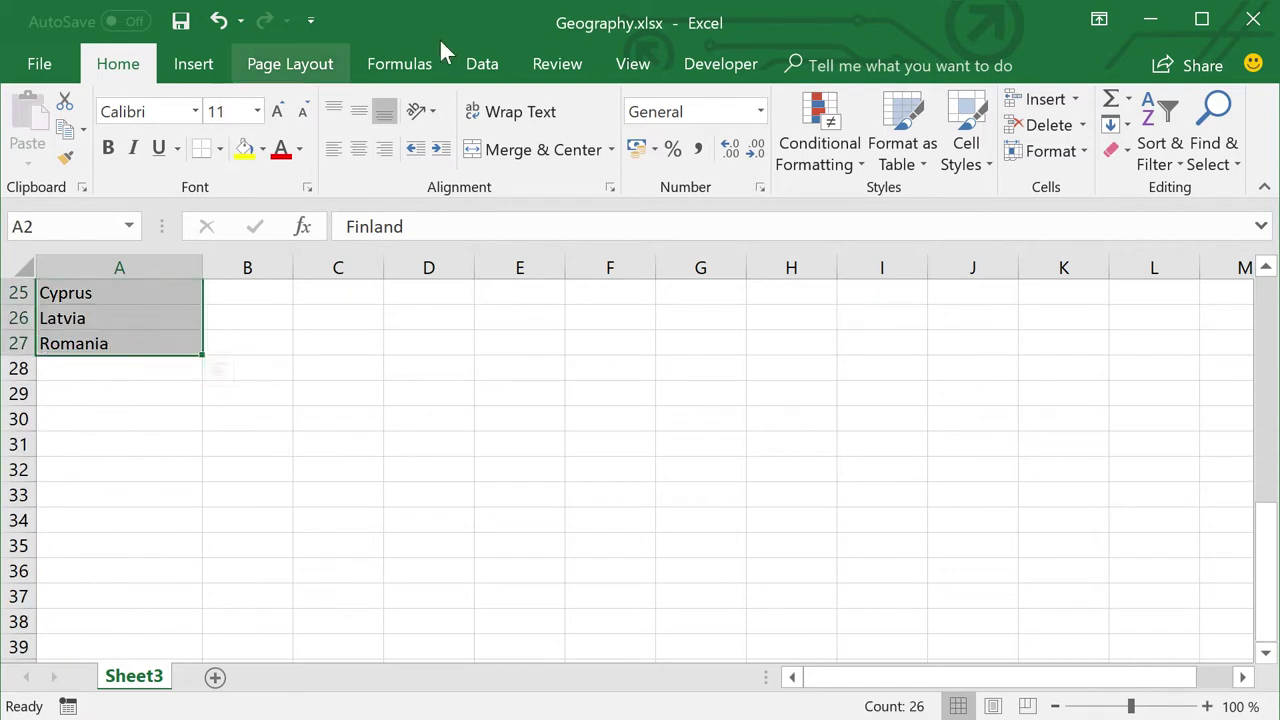
Convert the 26 selected country names to the Geography data type, then select Finland's cell
left_click(482, 63)
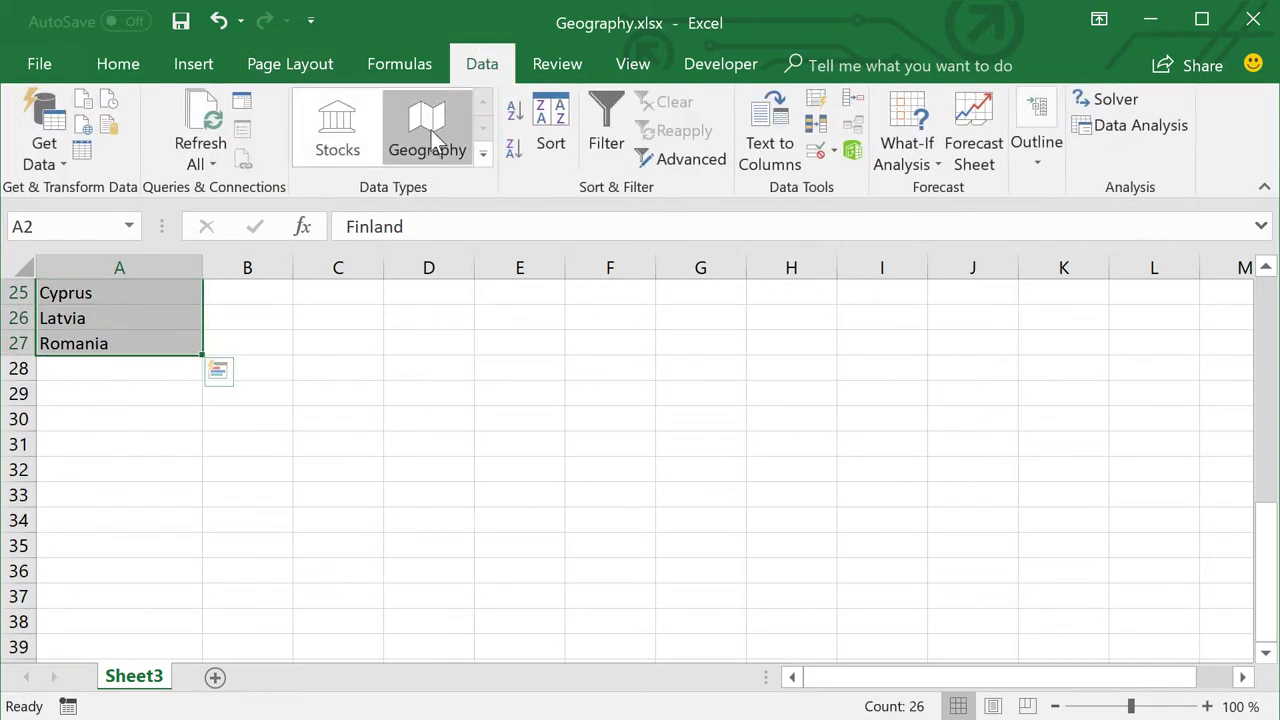
left_click(426, 118)
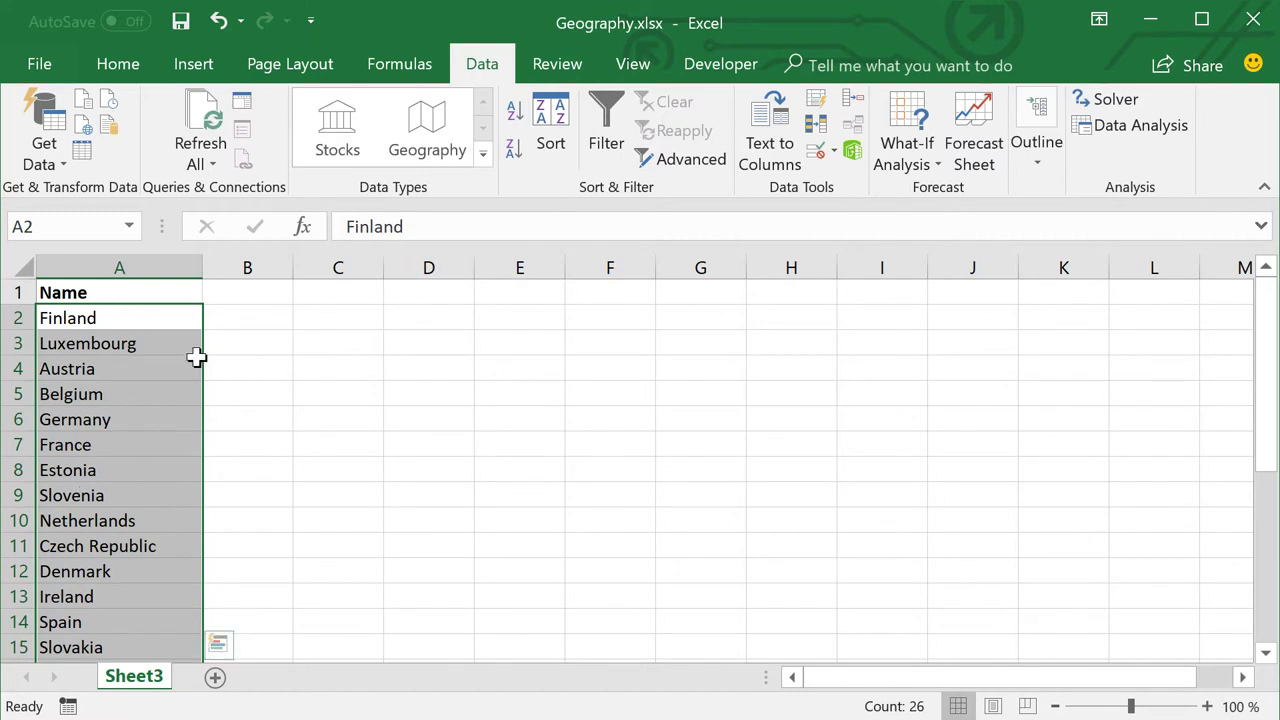
left_click(425, 120)
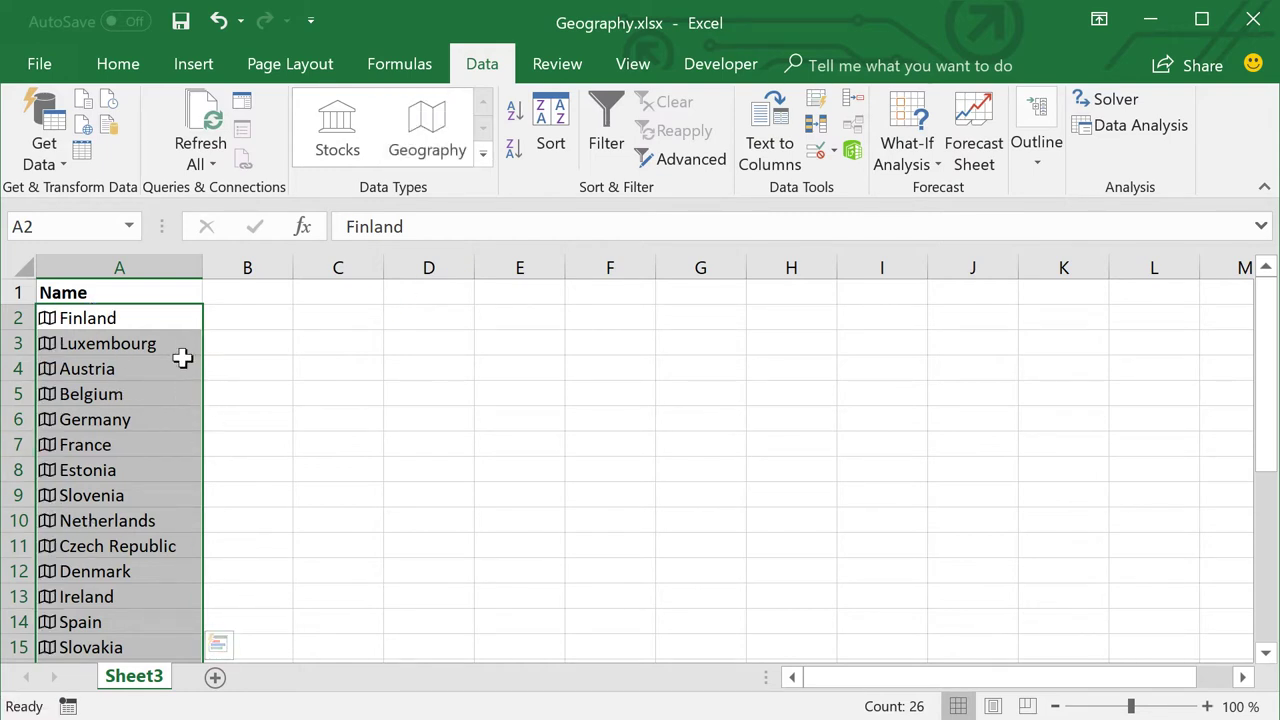
left_click(150, 323)
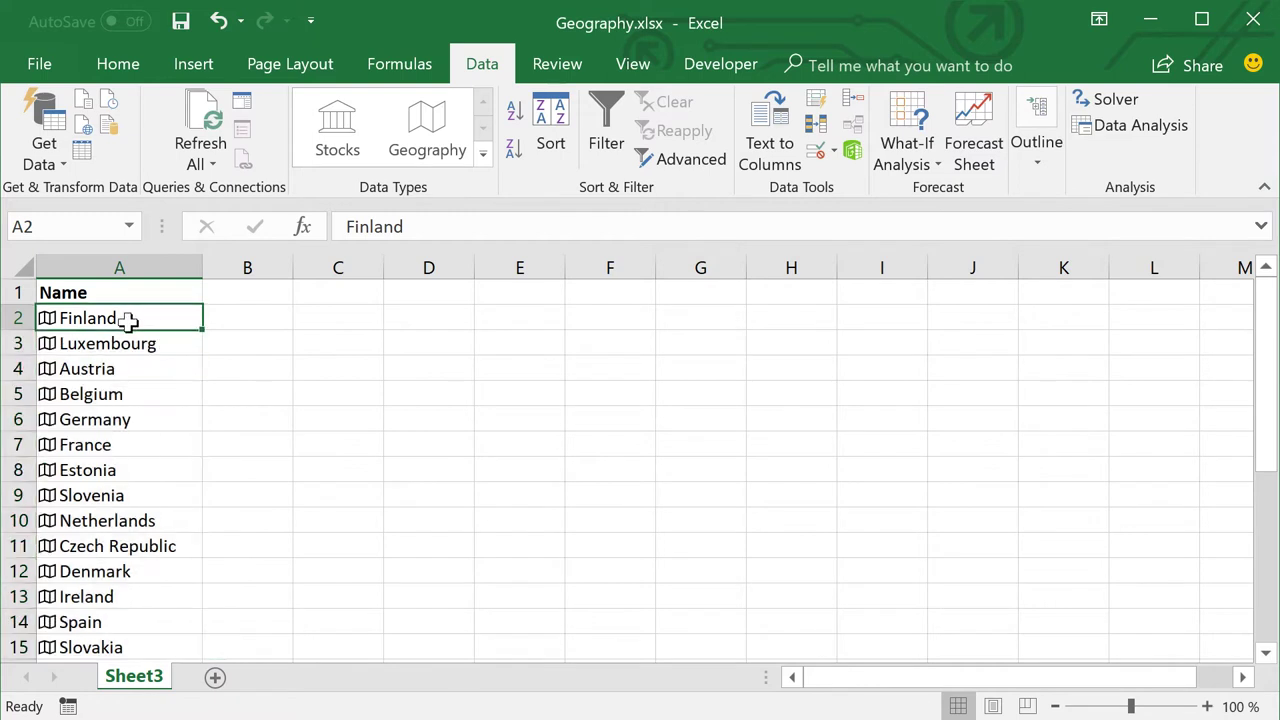
left_click(47, 318)
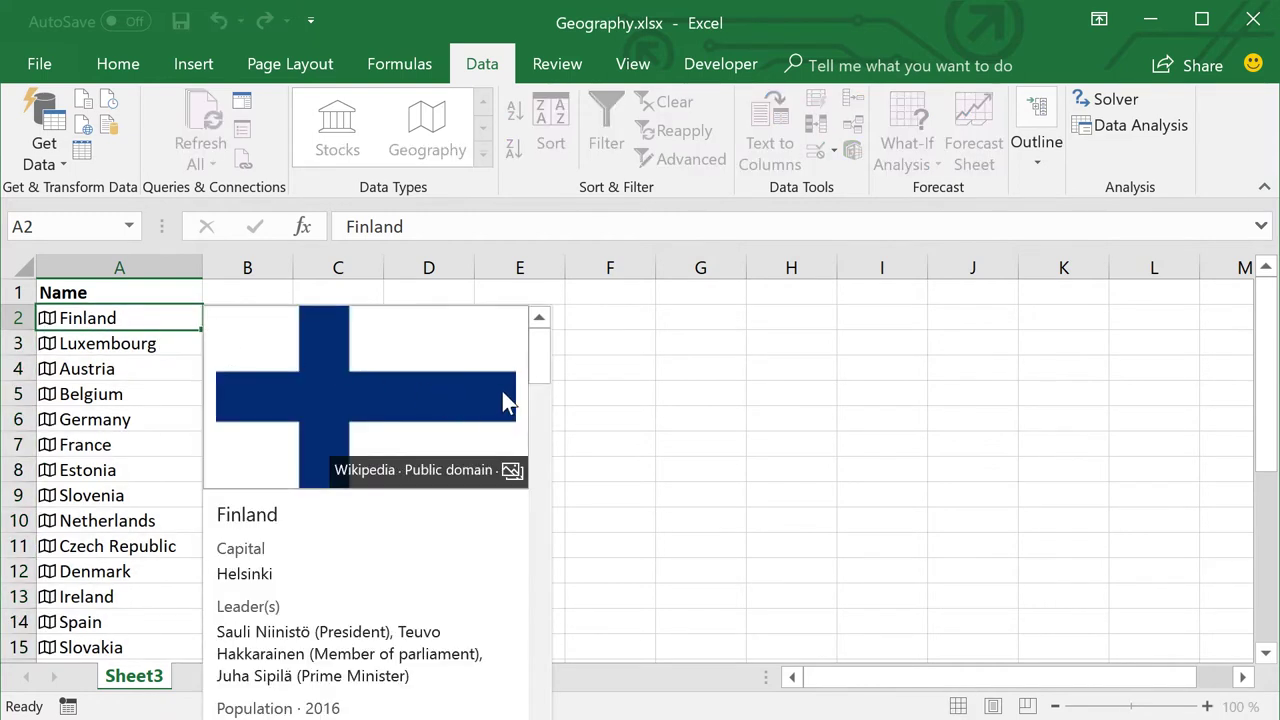
mouse_move(545, 350)
left_mouse_down()
mouse_move(545, 473)
mouse_move(520, 443)
left_mouse_up()
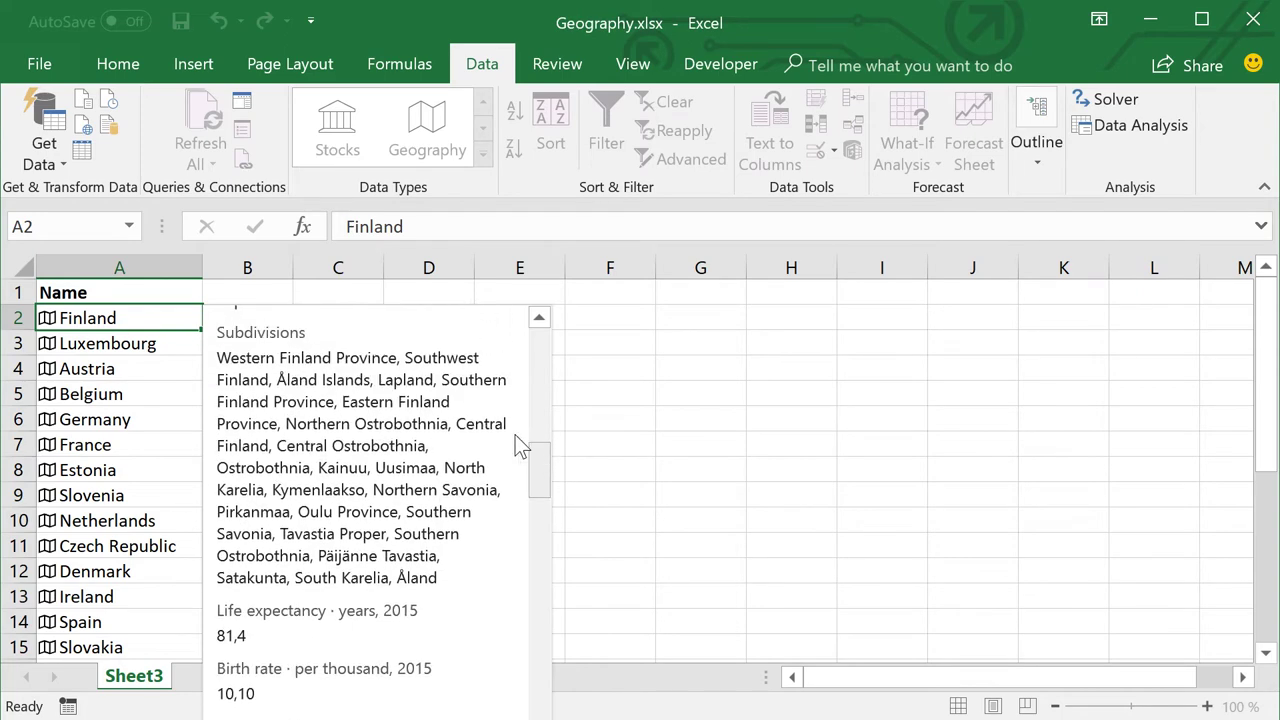
scroll(357, 398, "down", 2)
scroll(357, 398, "down", 3)
scroll(357, 398, "down", 2)
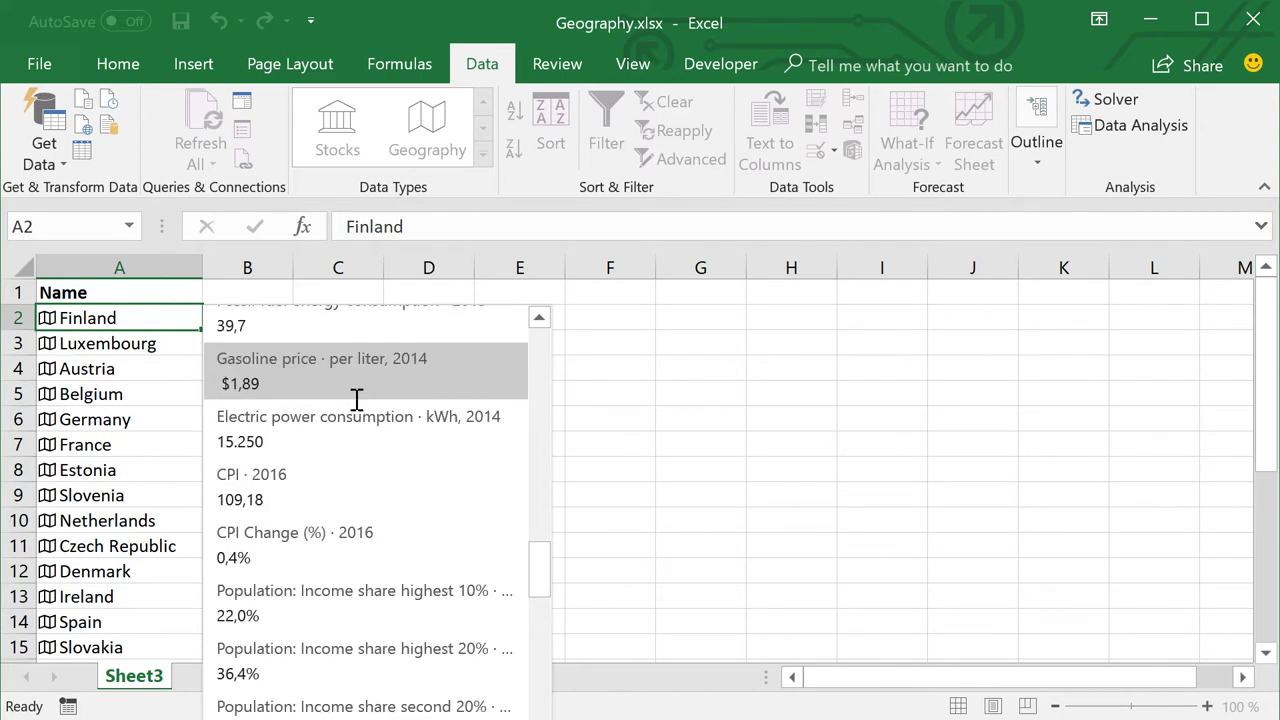
scroll(357, 398, "down", 2)
scroll(357, 398, "down", 3)
scroll(357, 400, "down", 3)
scroll(357, 400, "down", 2)
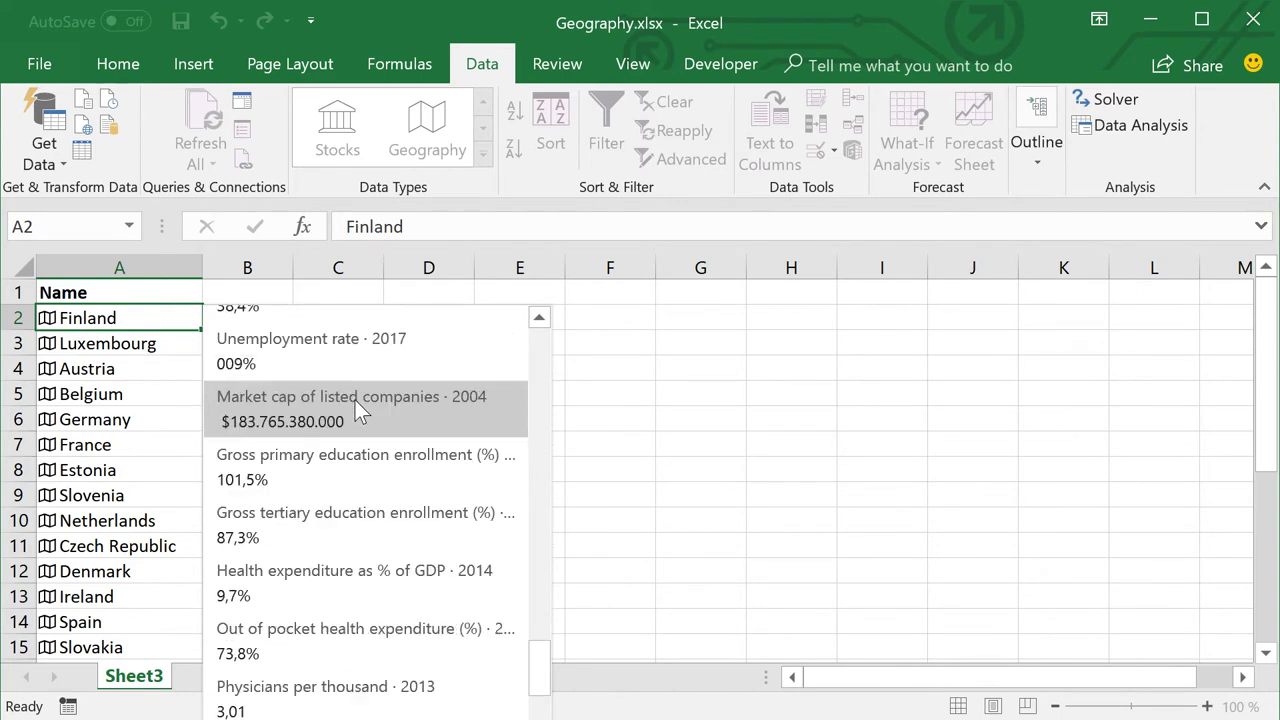
scroll(357, 400, "down", 3)
scroll(357, 400, "down", 2)
scroll(357, 400, "down", 2)
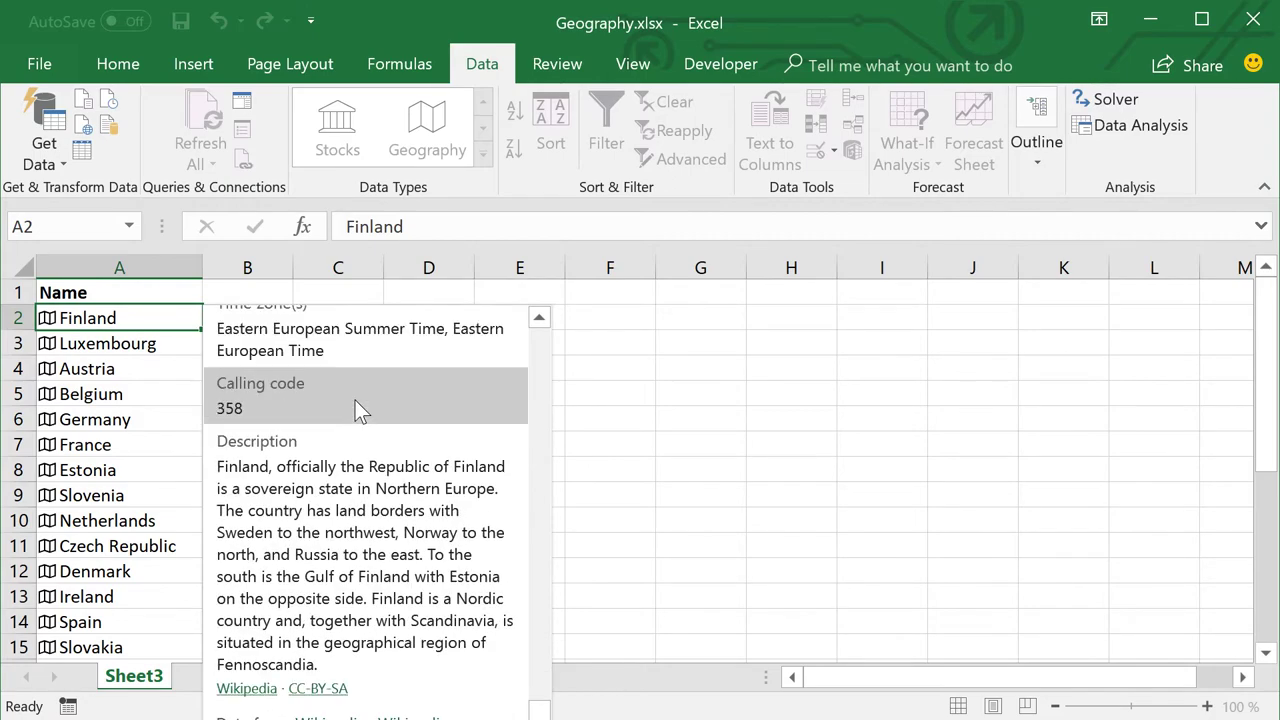
scroll(355, 400, "up", 3)
scroll(355, 400, "up", 3)
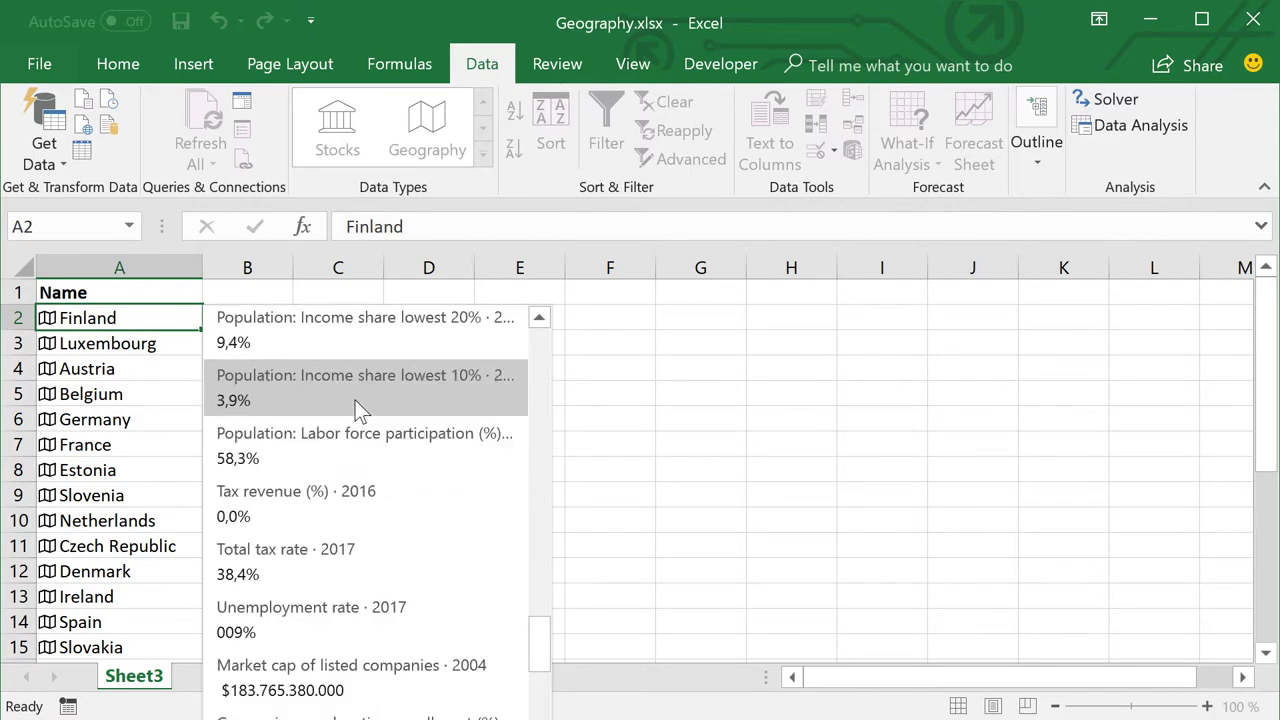
scroll(355, 400, "up", 3)
scroll(355, 400, "up", 3)
scroll(355, 400, "up", 5)
scroll(358, 405, "up", 5)
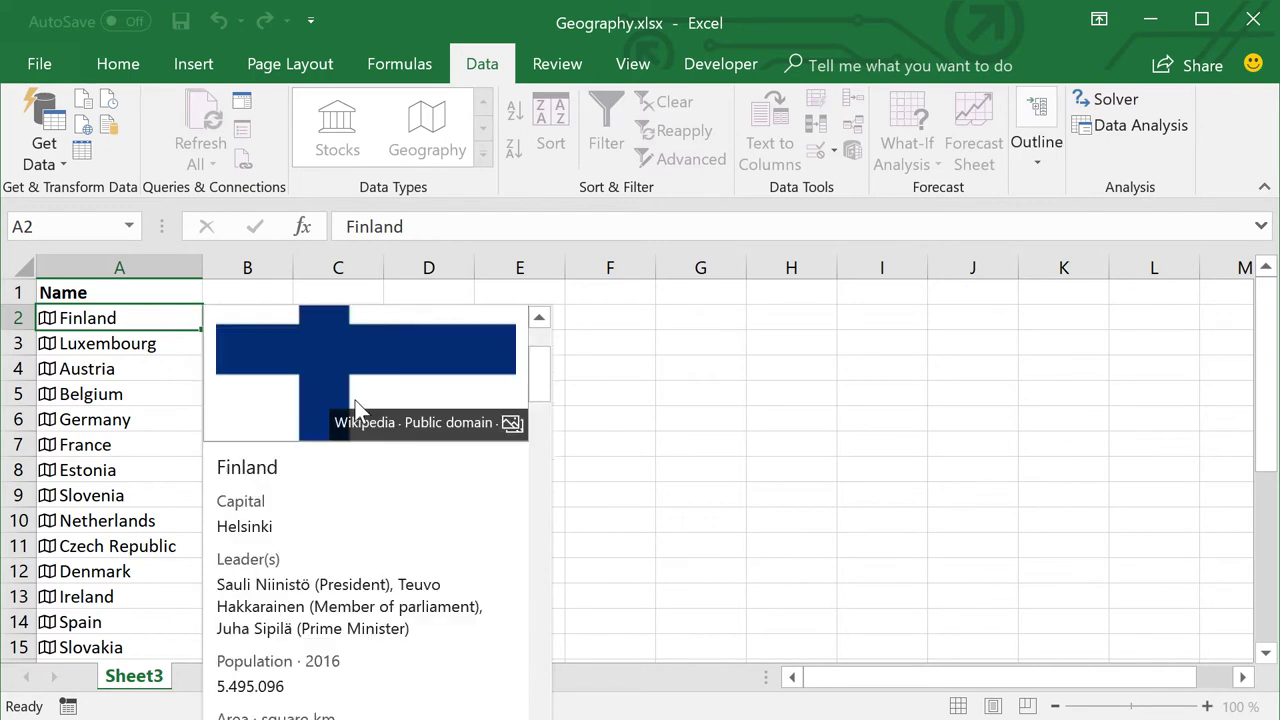
scroll(449, 400, "up", 1)
key("Escape")
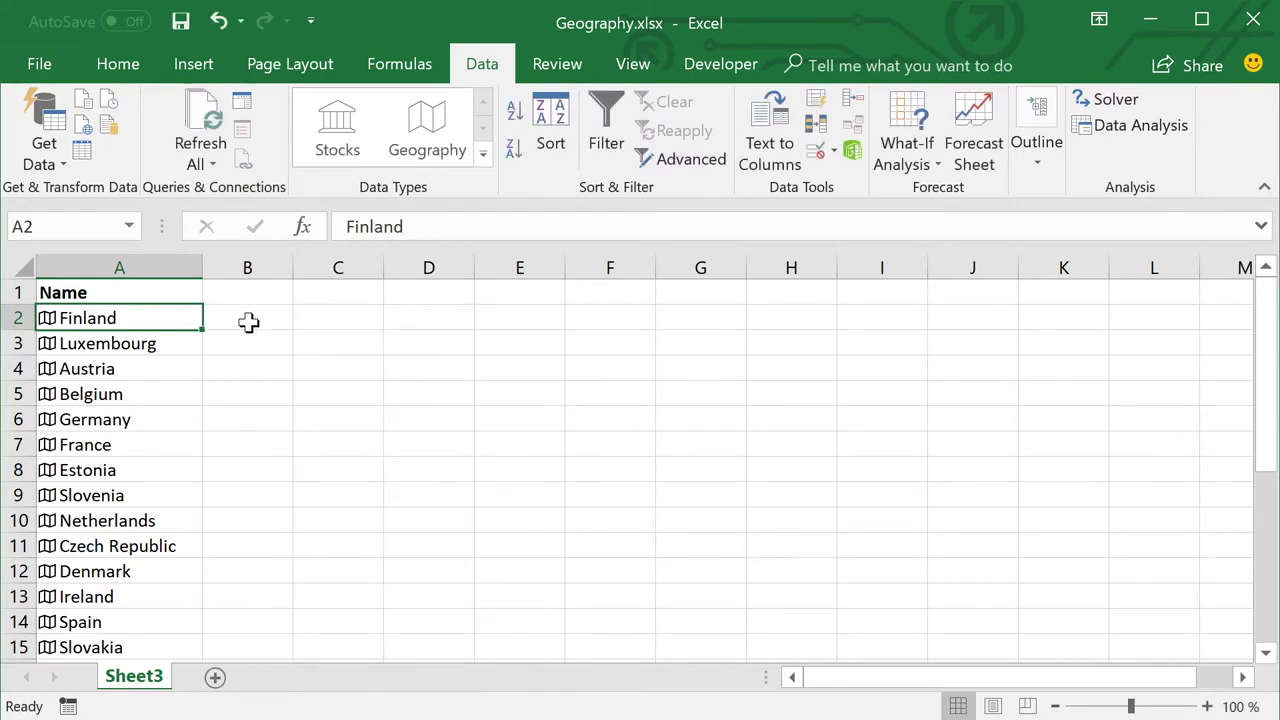
Enter =A2.Population in B2 for Finland, picking Population from the field list
left_click(248, 322)
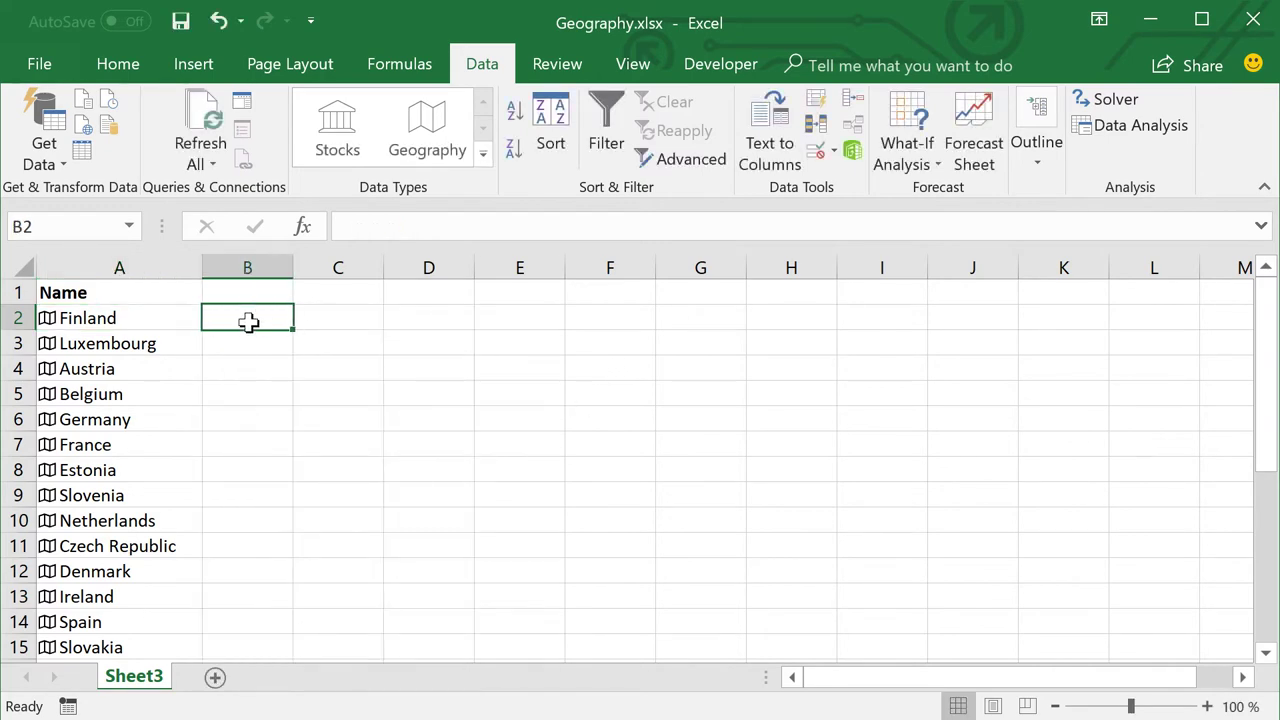
type("=")
left_click(128, 317)
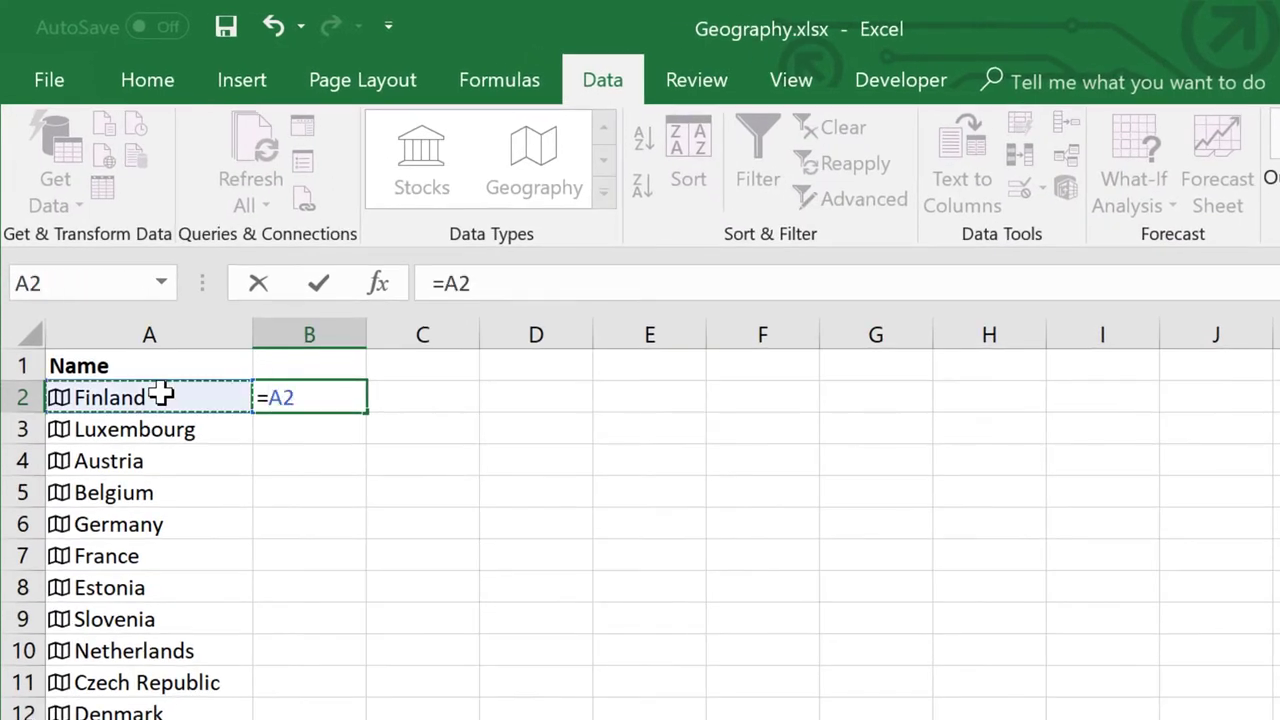
type(".")
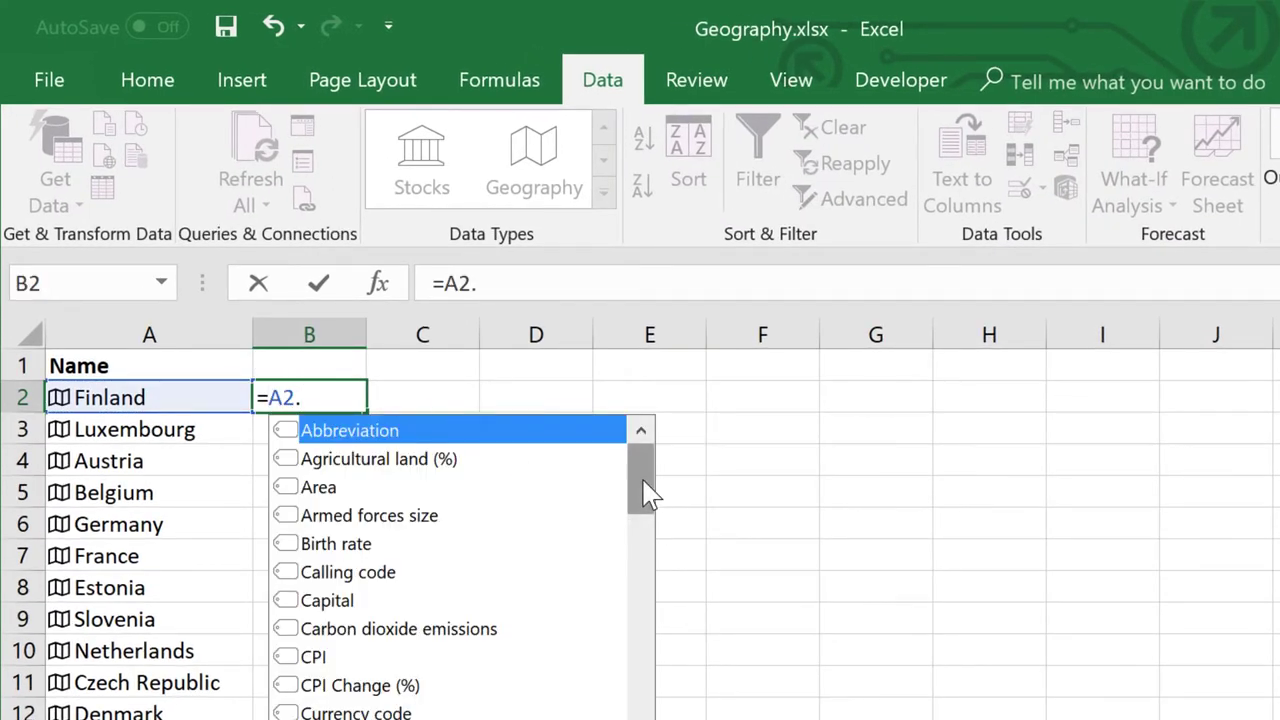
left_click_drag(645, 492, 650, 660)
left_click(390, 600)
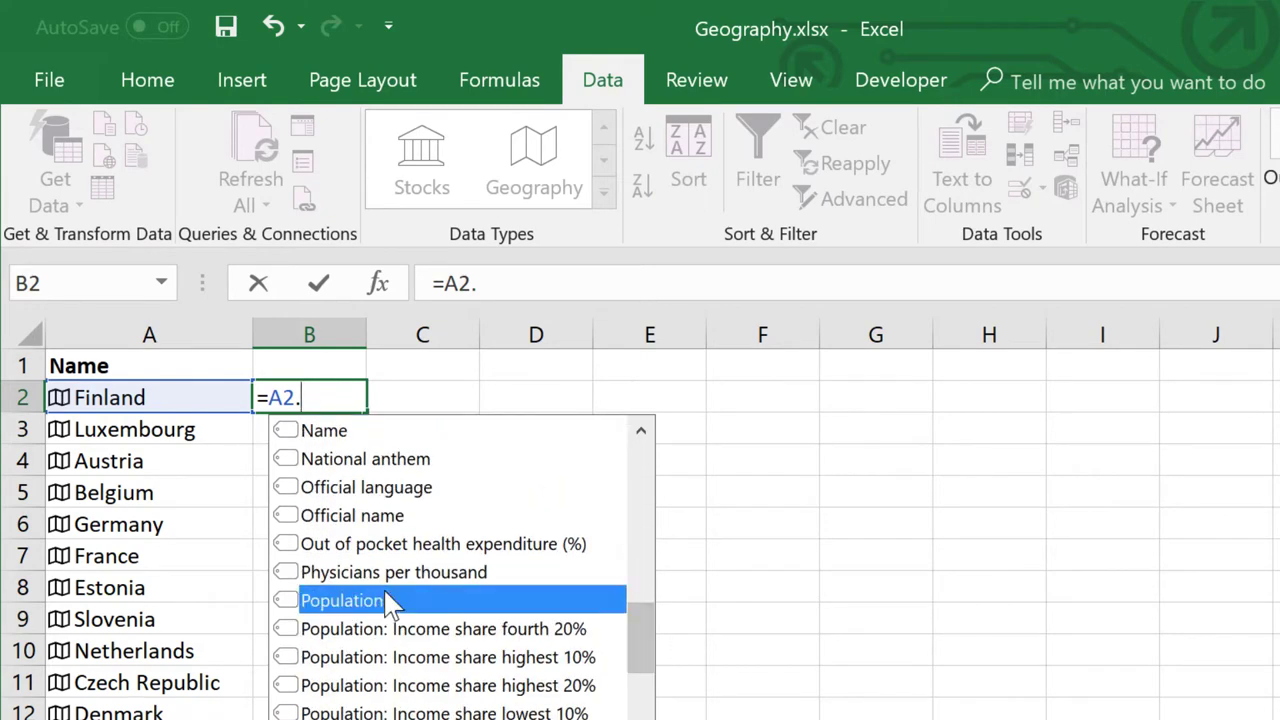
double_click(390, 600)
key("Return")
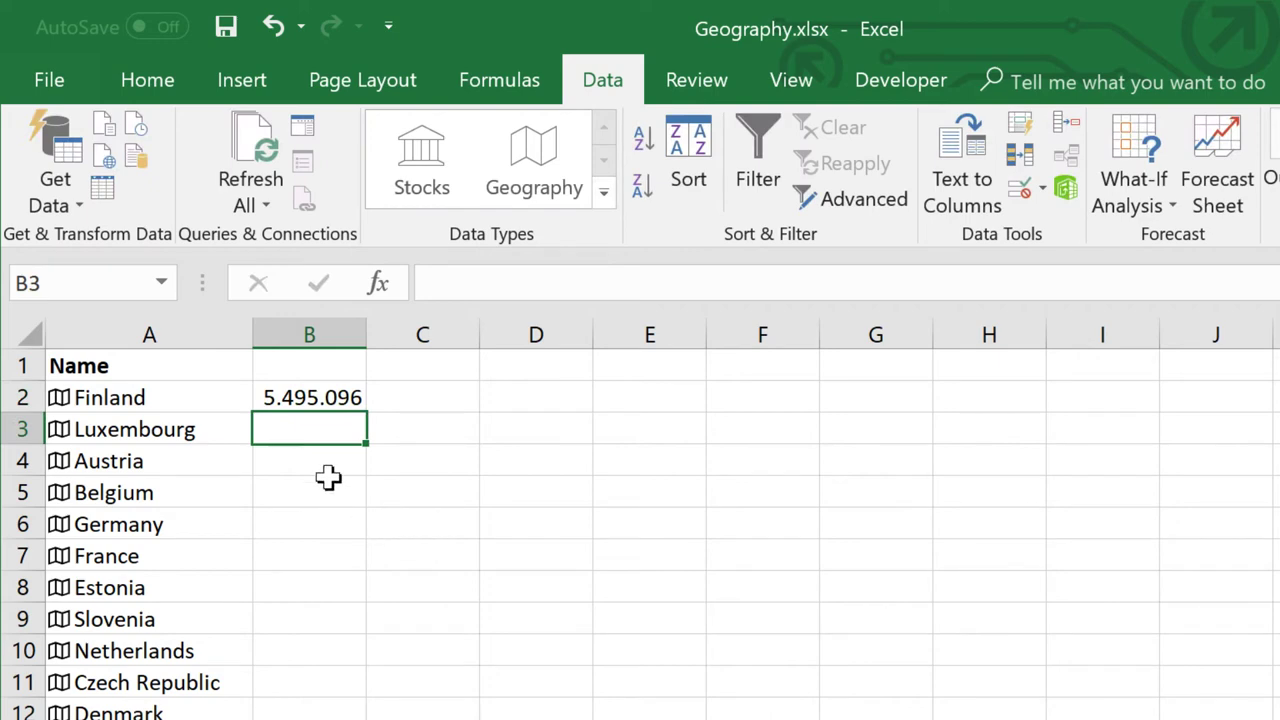
Fill the population formula down to Romania, autofit column B, and check the last row
left_click(288, 392)
double_click(365, 410)
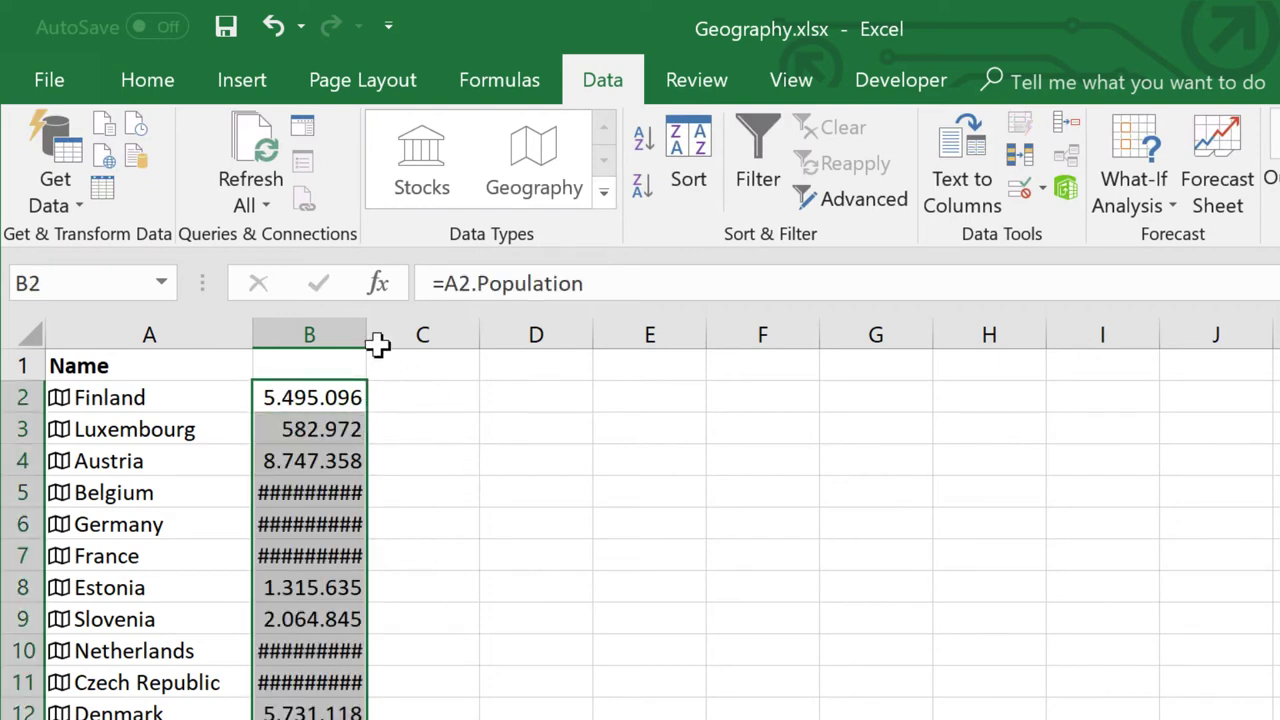
double_click(366, 335)
left_click(253, 595)
scroll(255, 595, "down", 3)
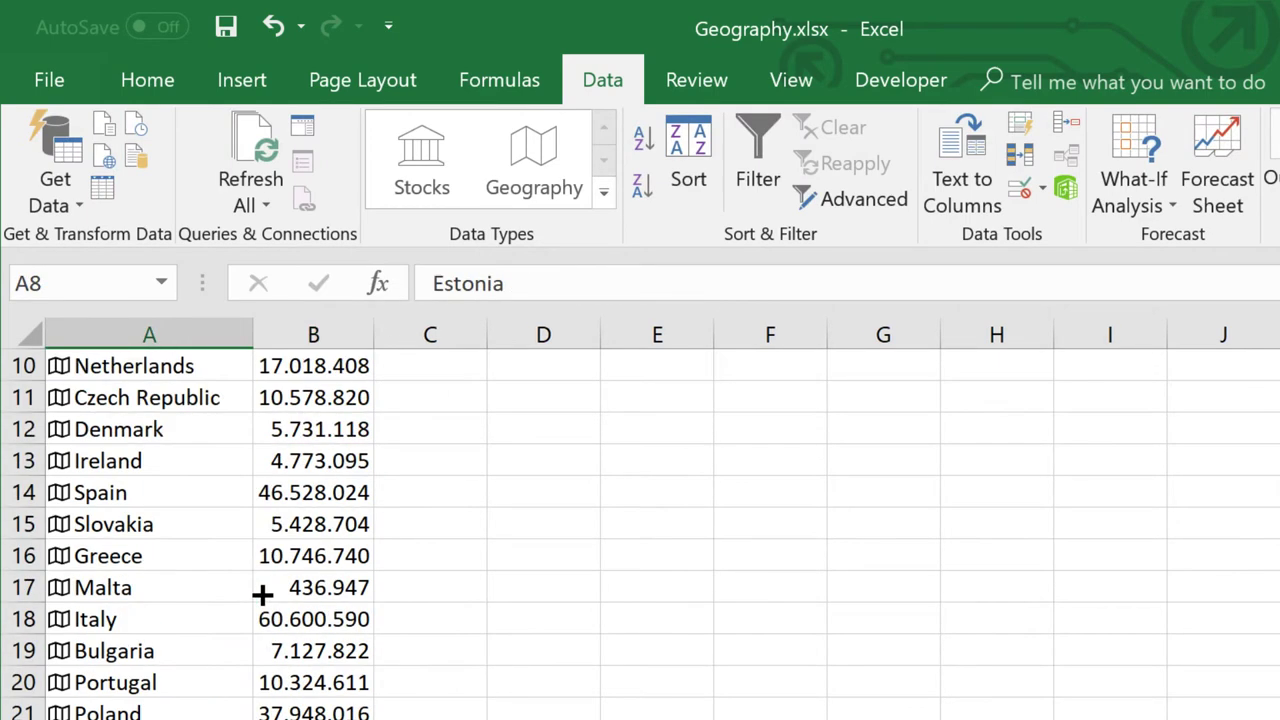
scroll(263, 560, "down", 1)
scroll(250, 594, "down", 2)
left_click(152, 622)
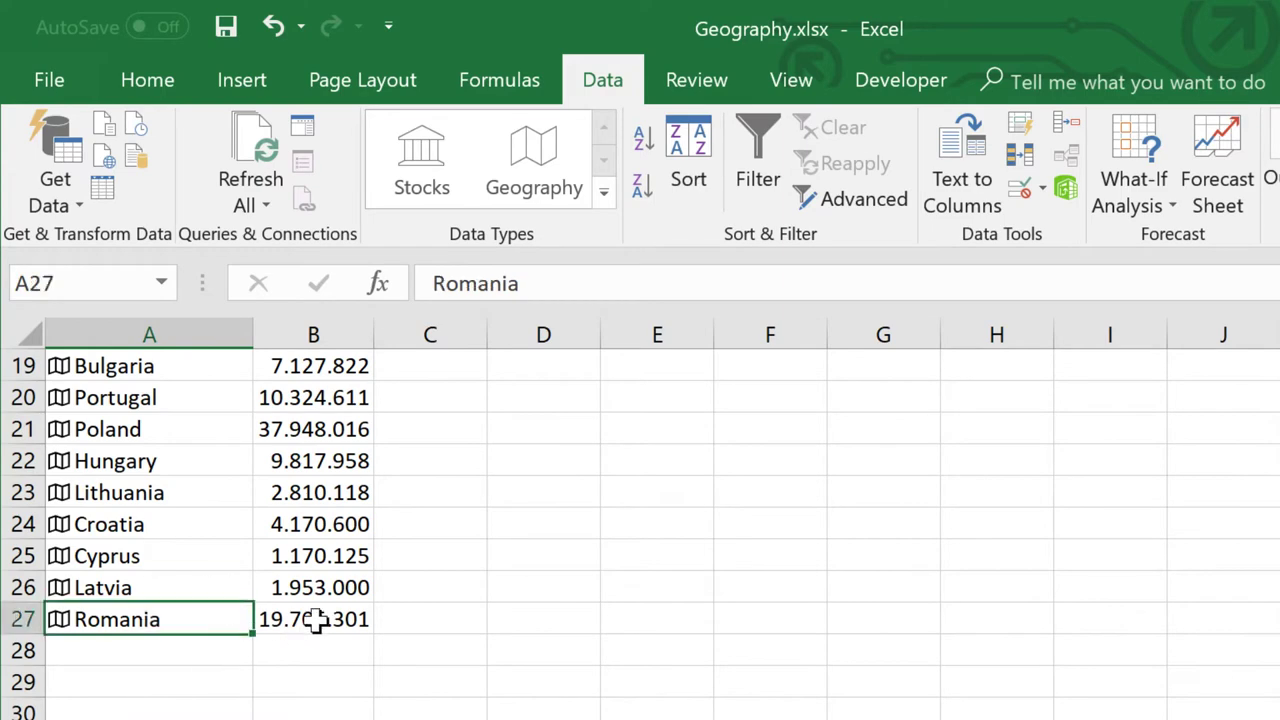
left_click(316, 620)
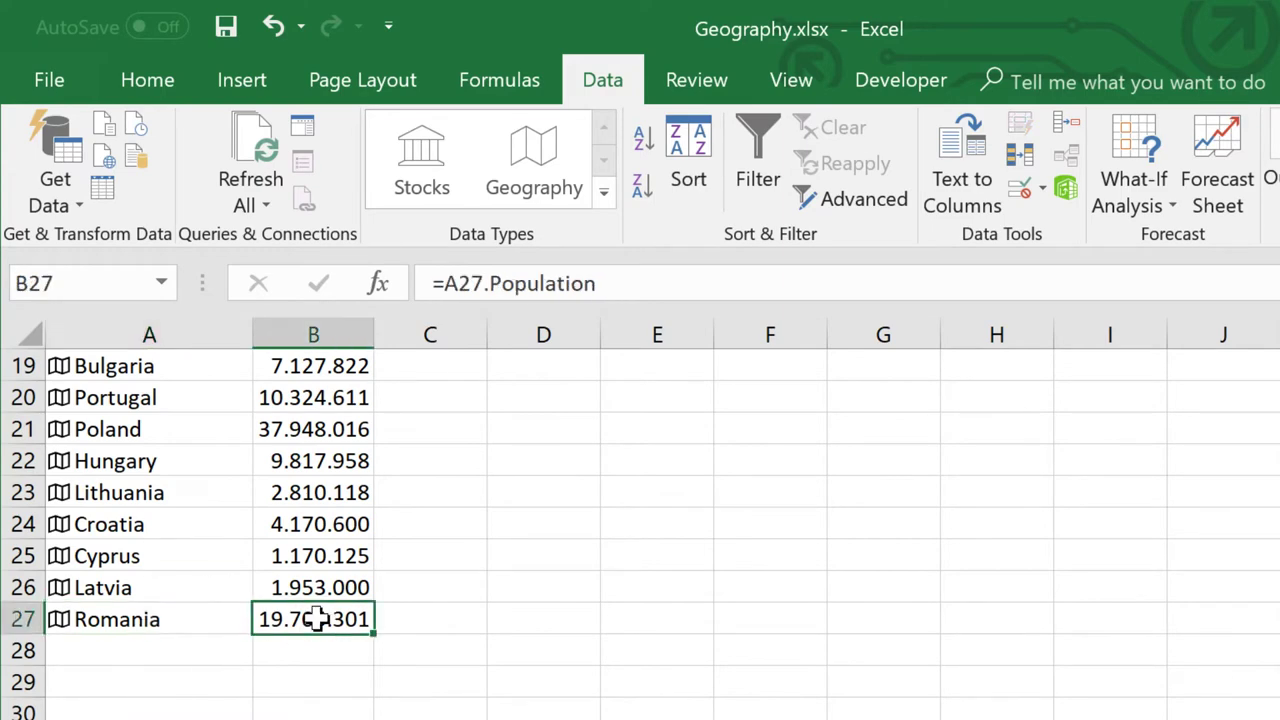
Spot-check the population formulas for Austria and Luxembourg, ending on cell C2
scroll(315, 540, "up", 3)
scroll(316, 534, "up", 1)
scroll(310, 605, "down", 5)
scroll(305, 590, "up", 5)
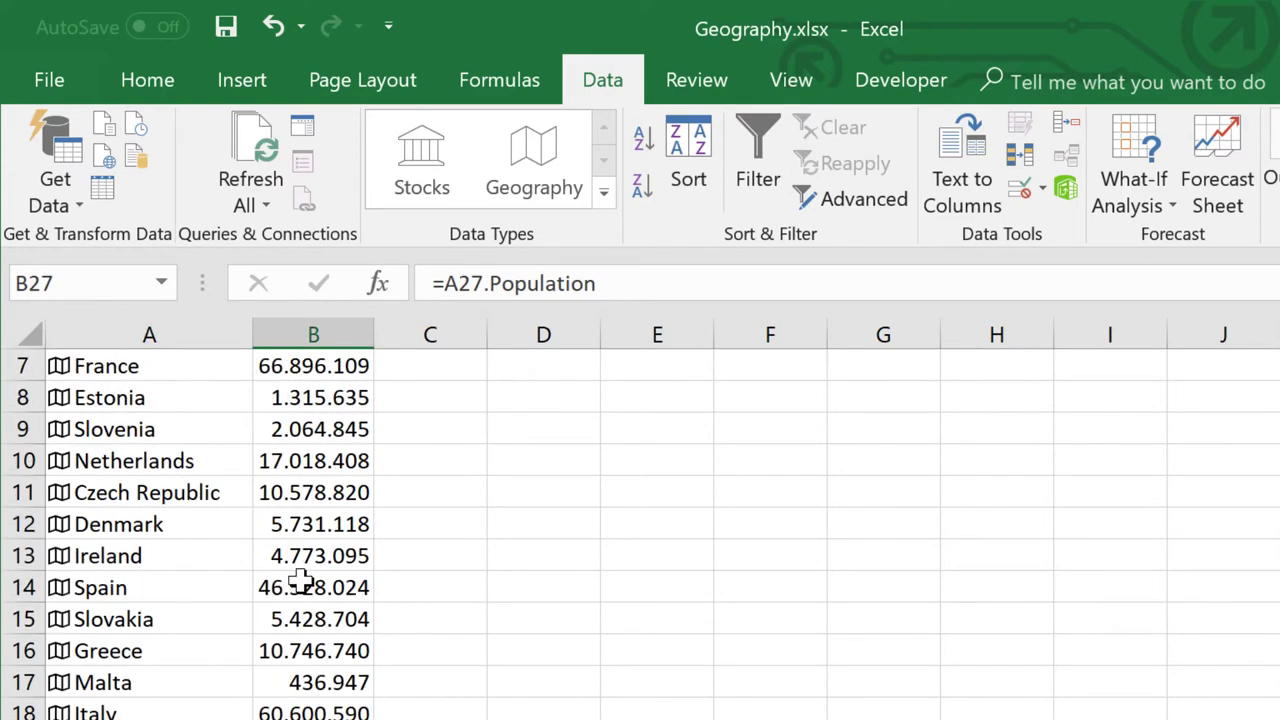
scroll(300, 580, "up", 2)
left_click(322, 460)
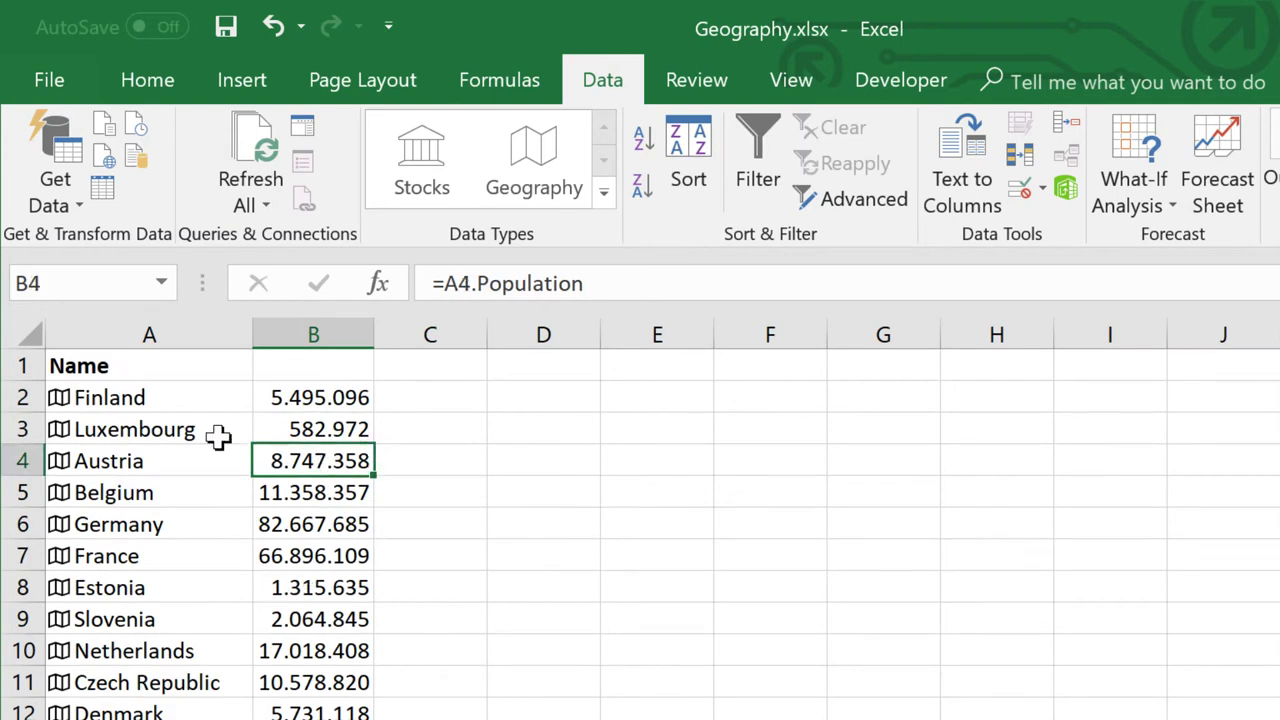
left_click(218, 436)
left_click(420, 398)
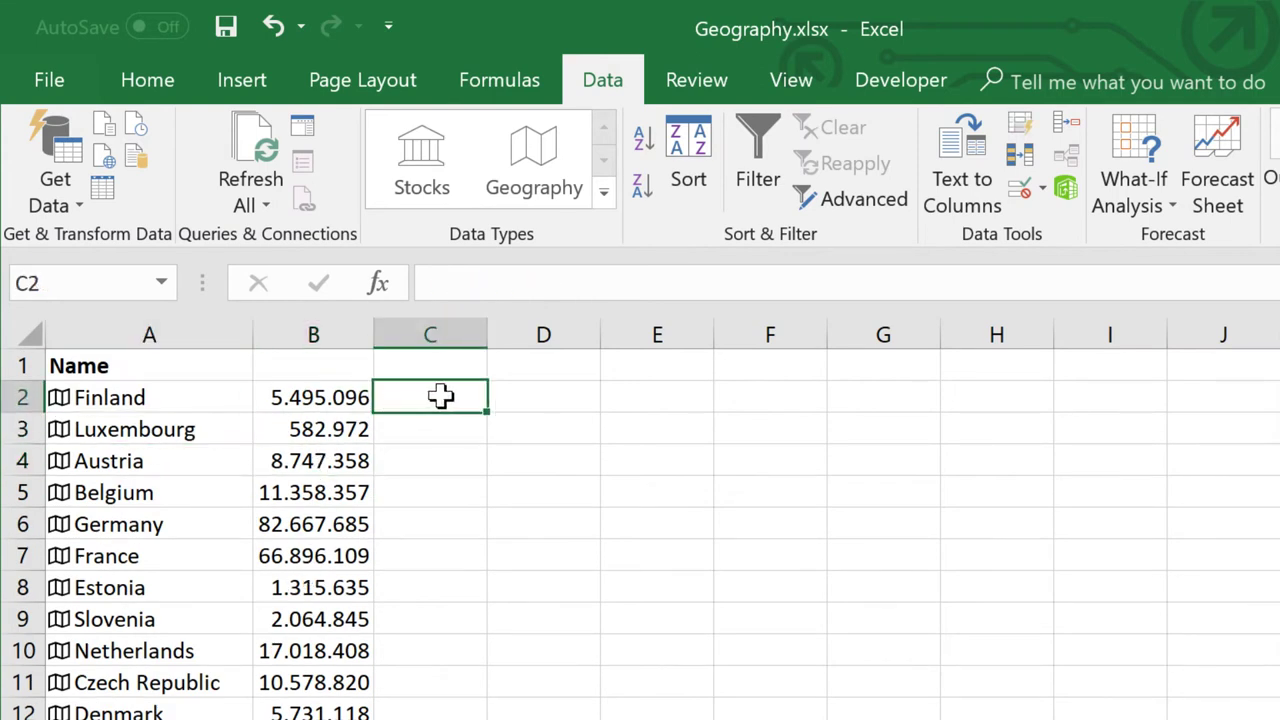
Enter =A2.[Birth rate] in C2 by choosing Birth rate from the field list
type("=")
left_click(143, 398)
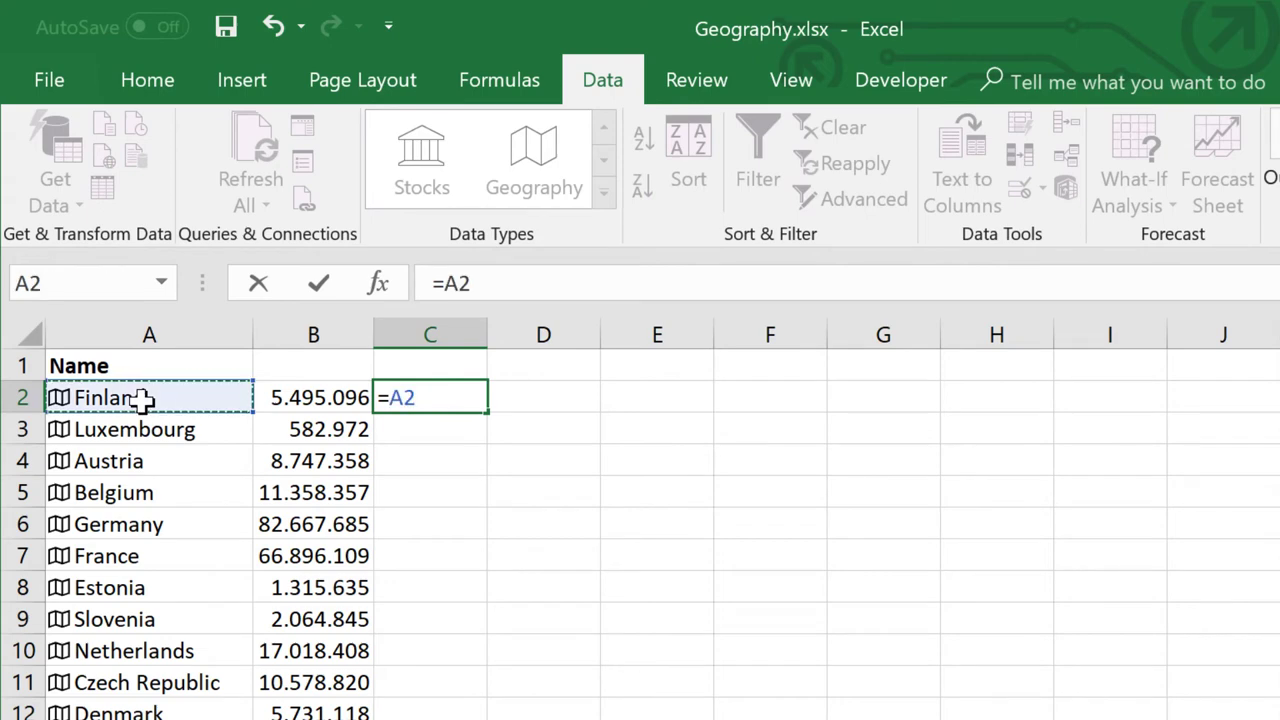
type(".")
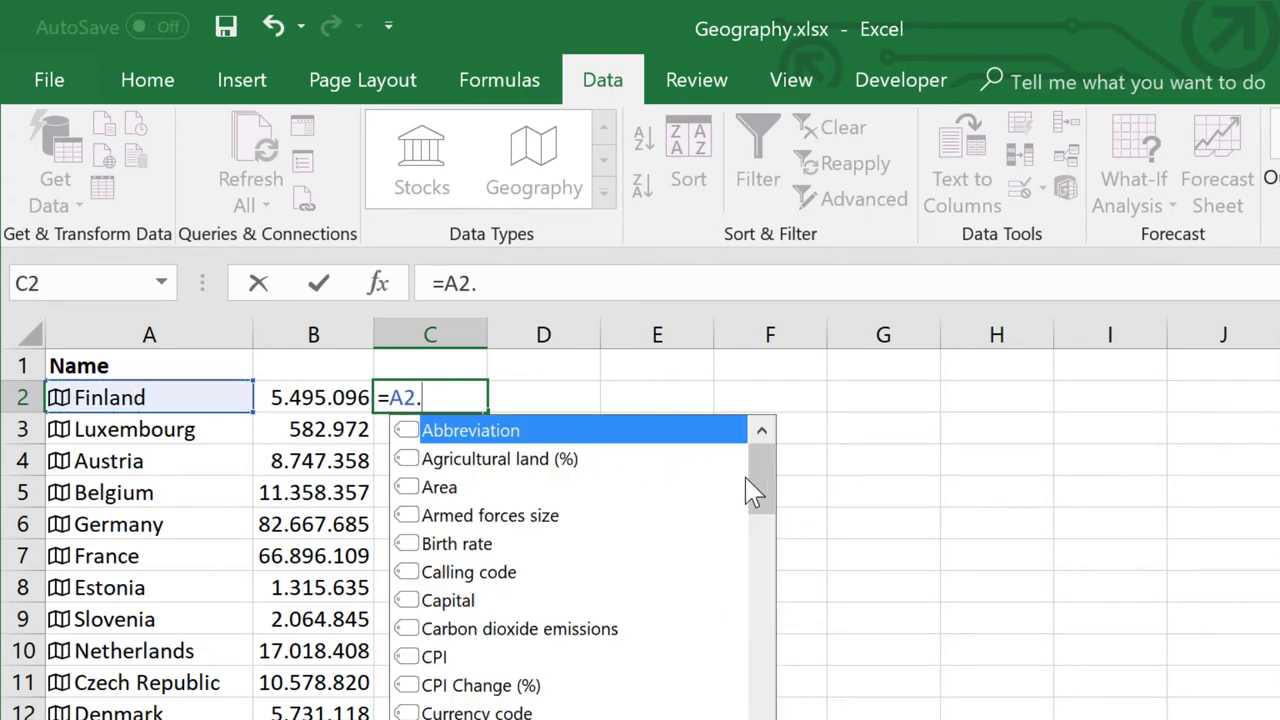
left_click(445, 546)
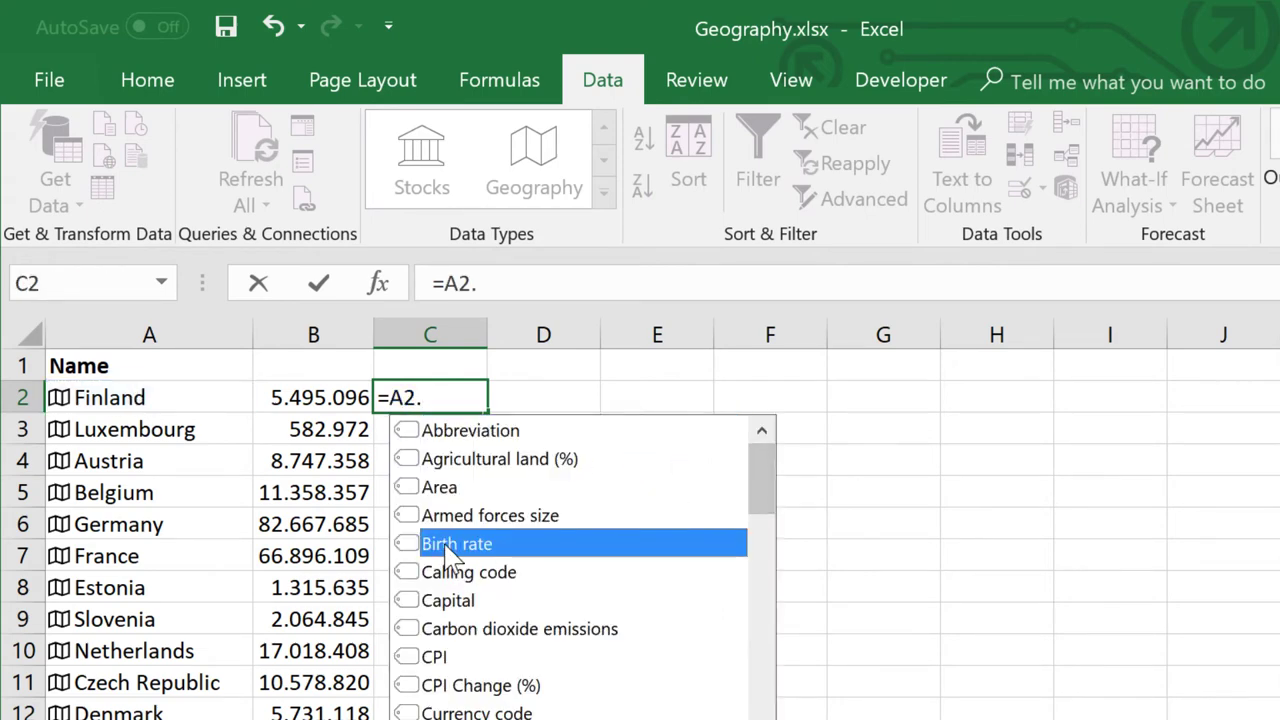
double_click(447, 546)
key("Return")
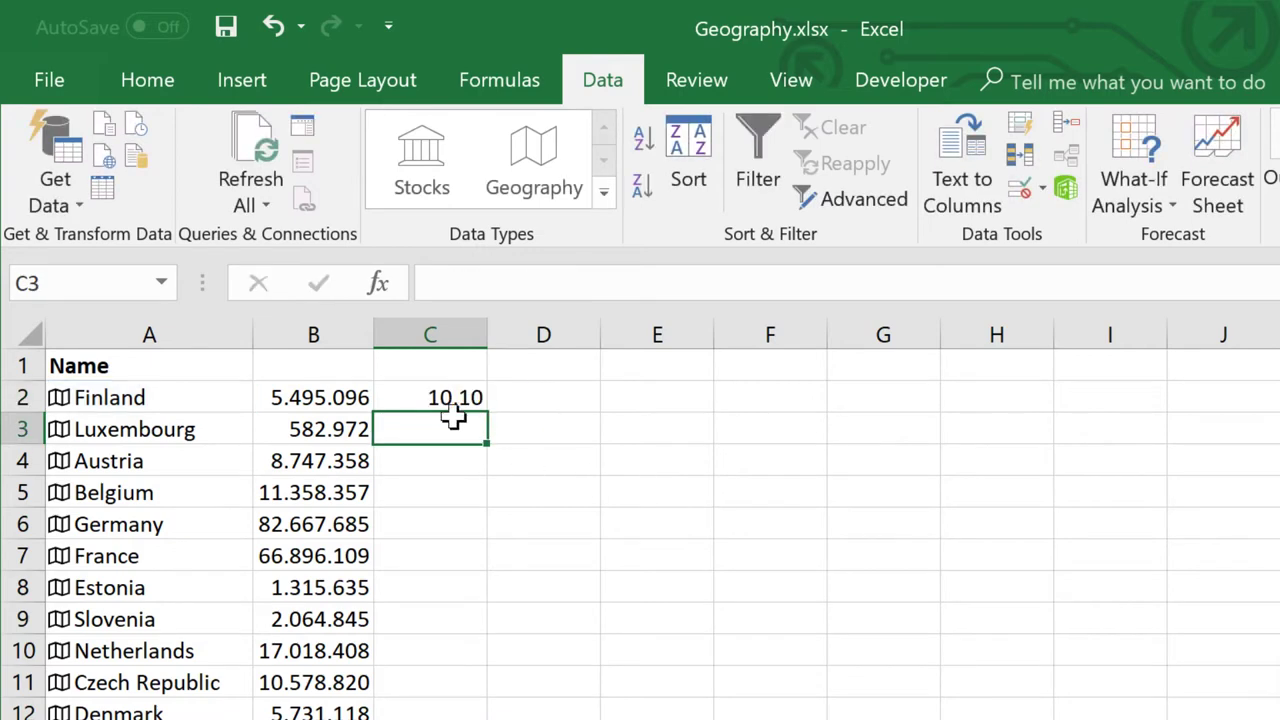
Fill the birth rate formula down to row 27 and check Romania's result
left_click(445, 403)
double_click(487, 413)
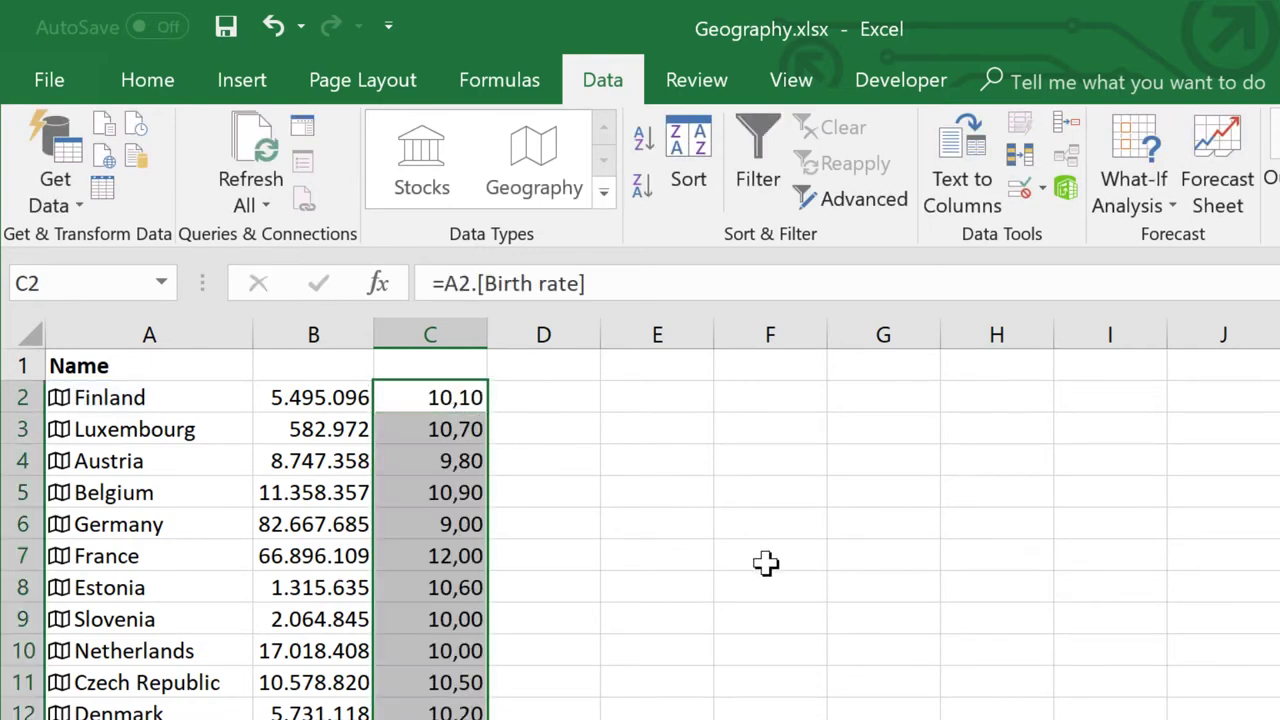
scroll(716, 612, "down", 3)
scroll(716, 612, "down", 2)
scroll(716, 612, "down", 2)
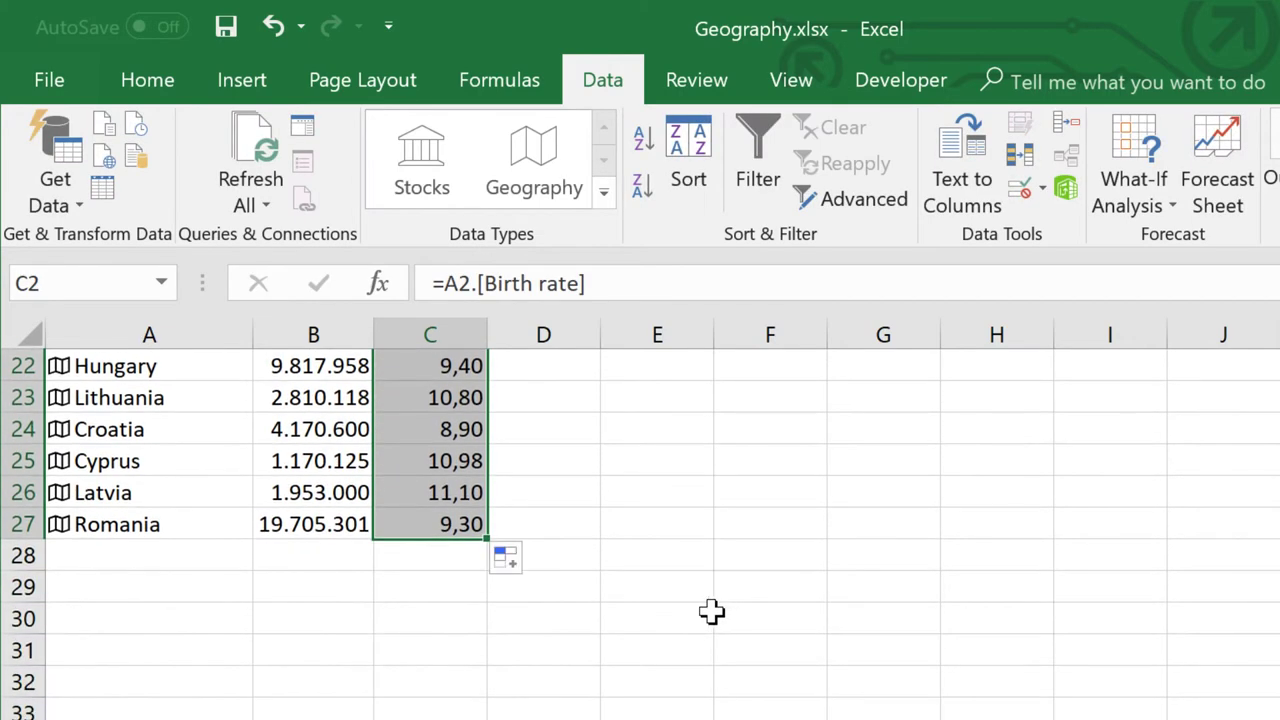
left_click(425, 530)
scroll(425, 530, "up", 5)
scroll(425, 530, "up", 2)
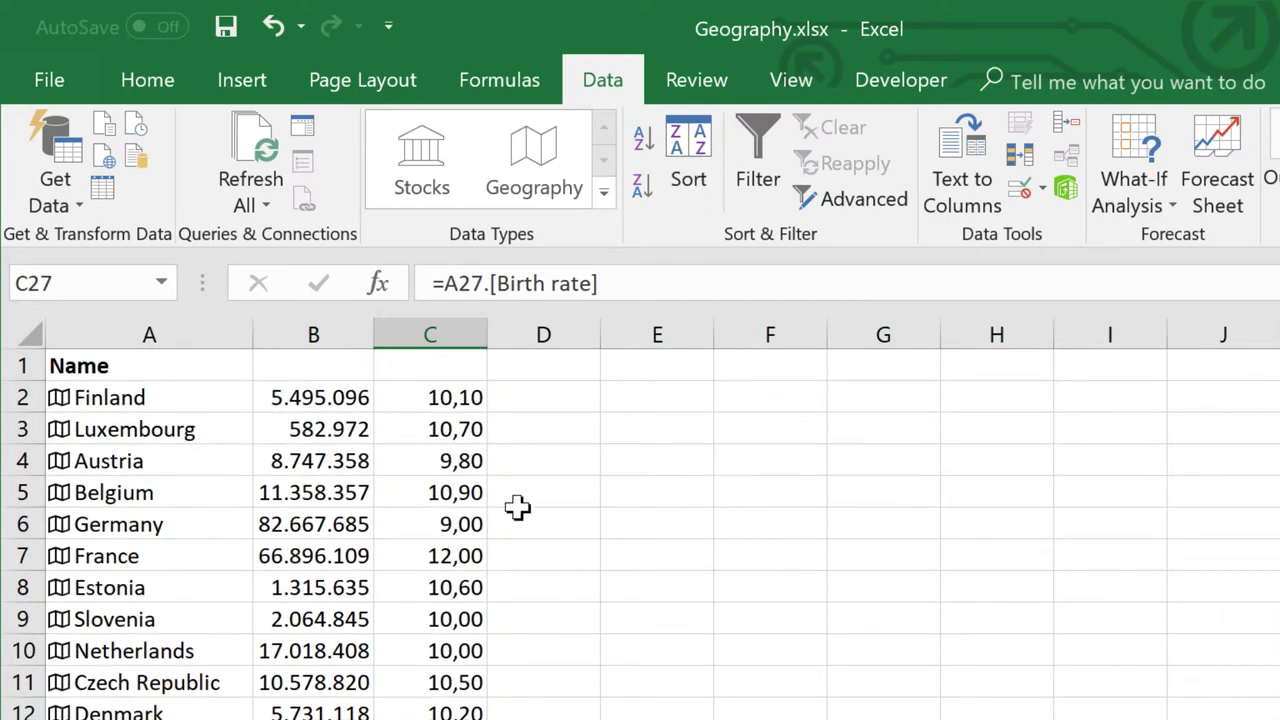
scroll(396, 466, "down", 5)
scroll(396, 466, "up", 5)
Select the population column B, then start a new formula in D2
left_click(316, 325)
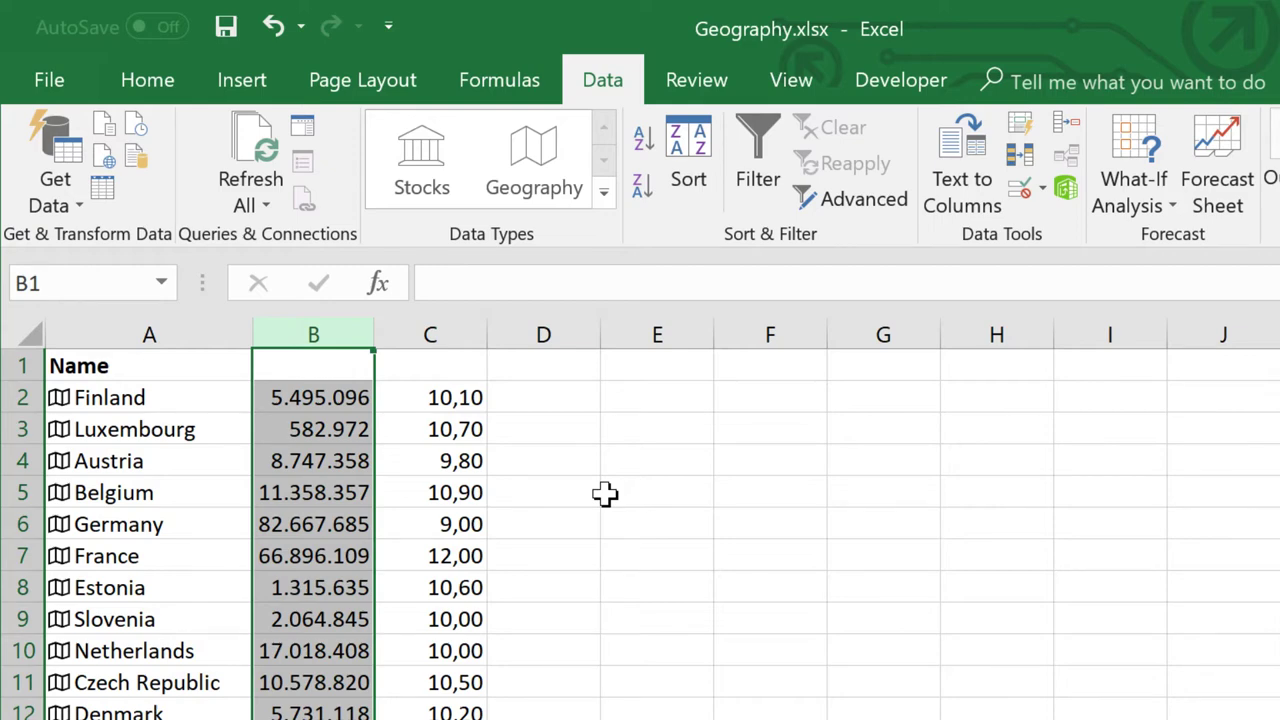
left_click(549, 397)
type("=")
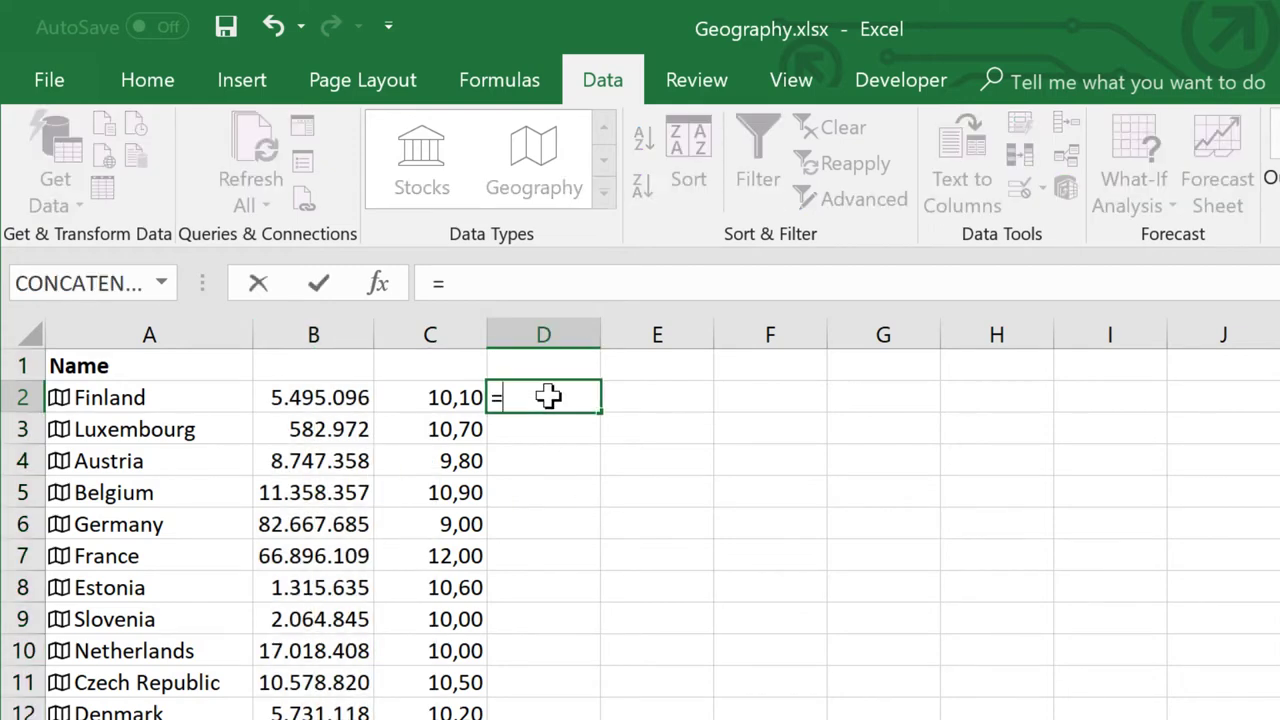
Complete =A2.Area in D2 by choosing Area from the field list
left_click(177, 397)
type(".")
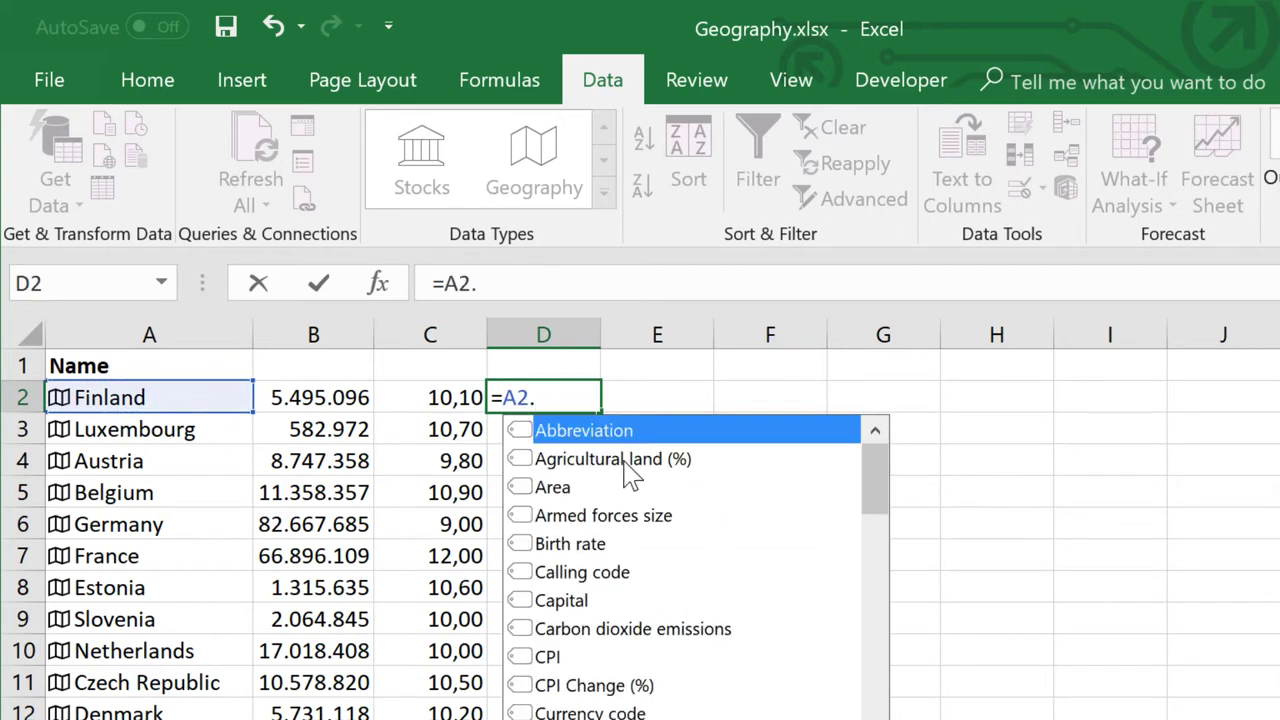
left_click(565, 495)
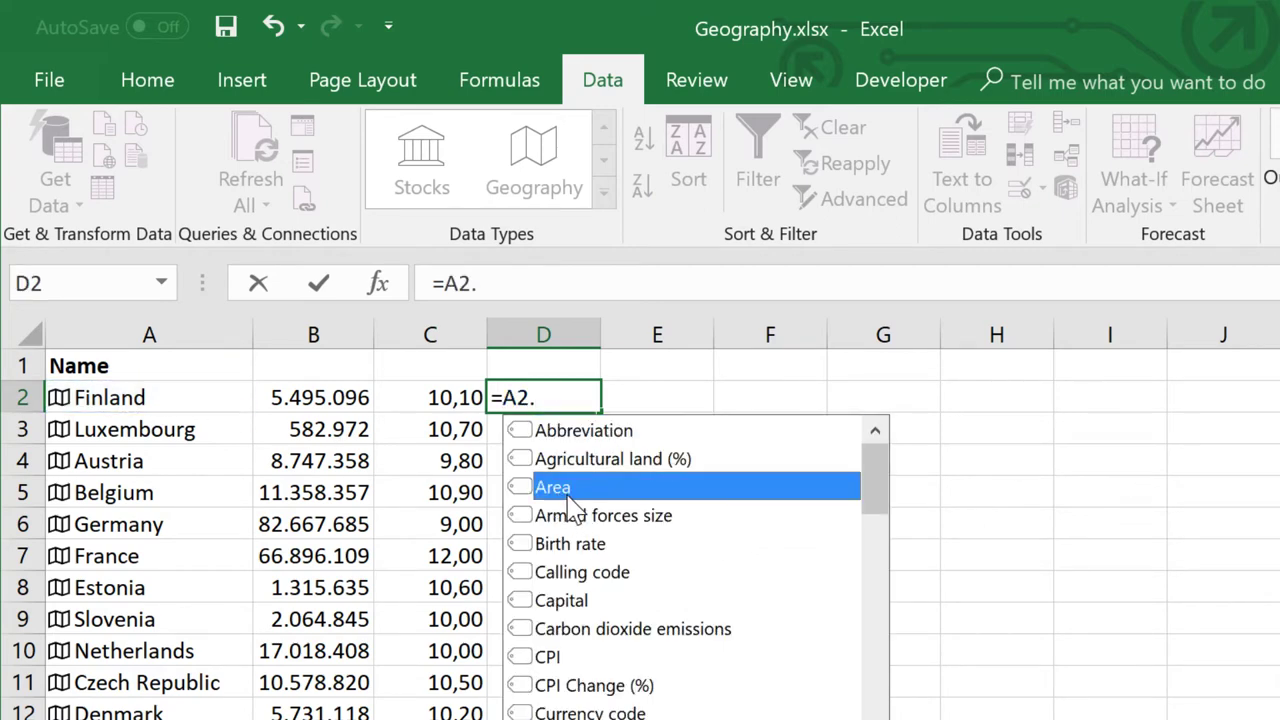
double_click(562, 492)
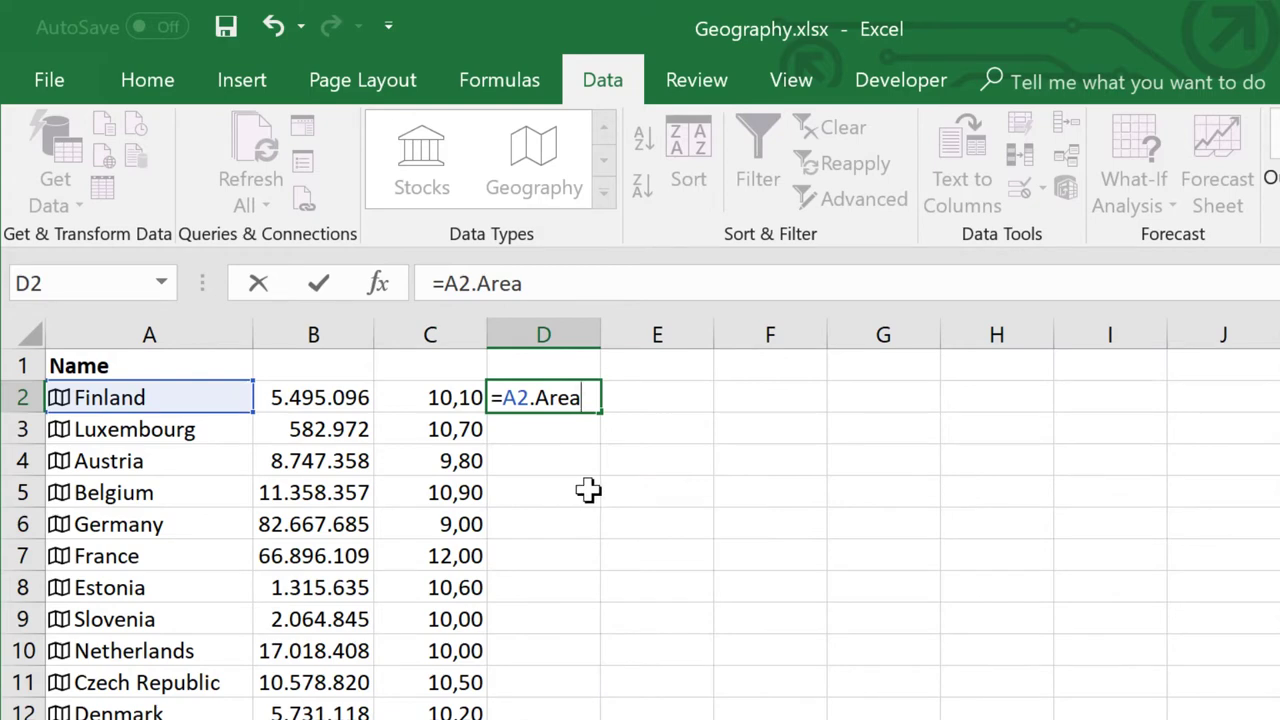
key("Return")
Fill the area formula down to Romania in row 27 and review the results
left_click(545, 390)
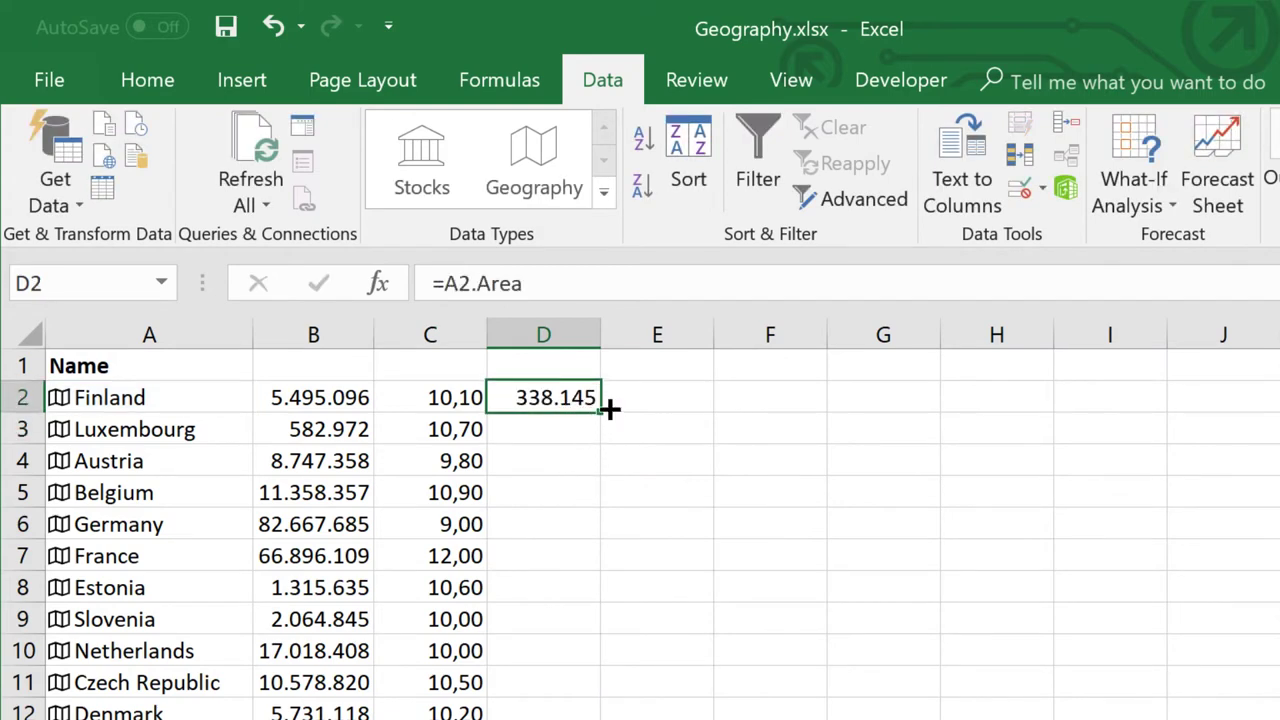
double_click(603, 418)
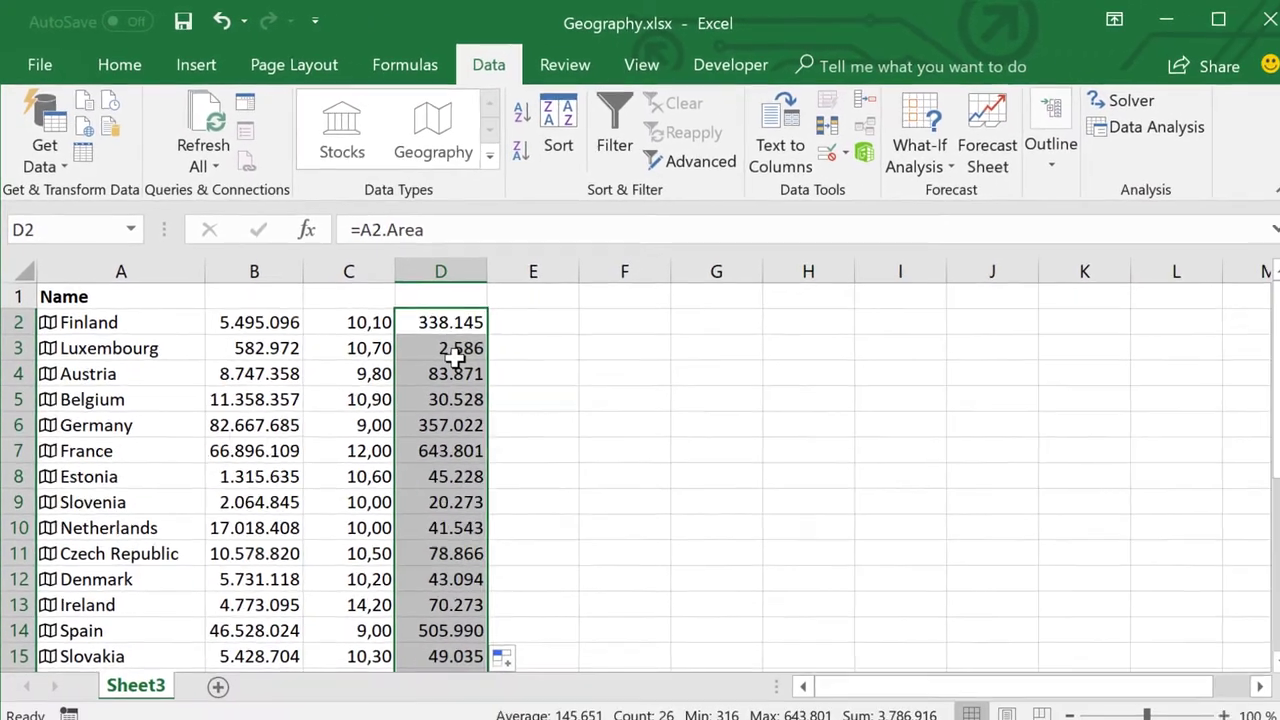
scroll(452, 355, "down", 2)
scroll(452, 355, "down", 3)
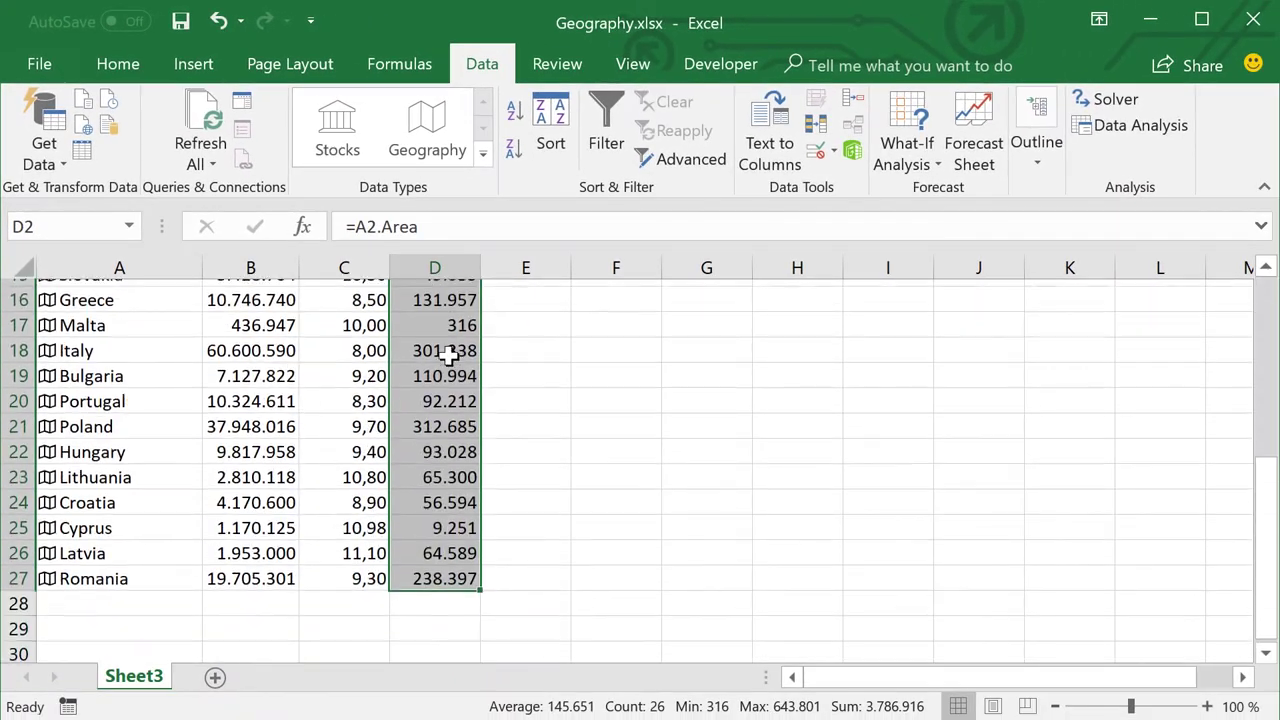
scroll(452, 355, "up", 5)
left_click(436, 318)
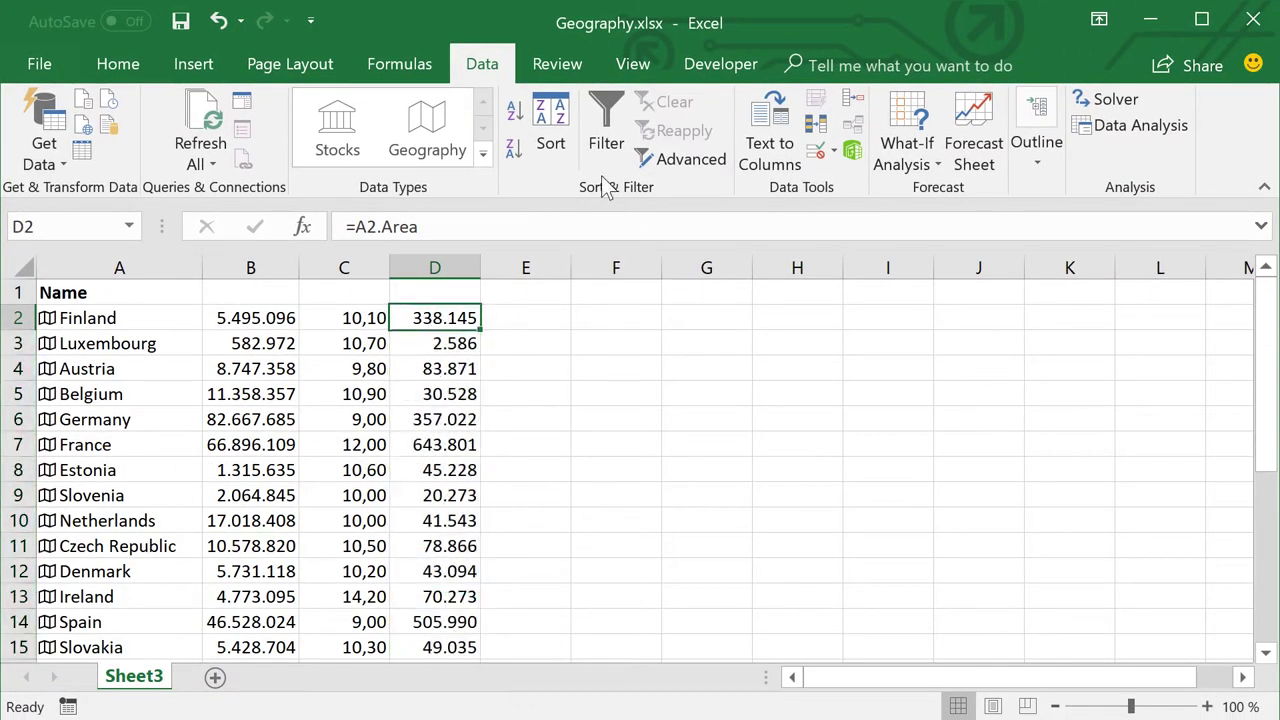
Sort the country data by area in column D, largest to smallest
left_click(553, 145)
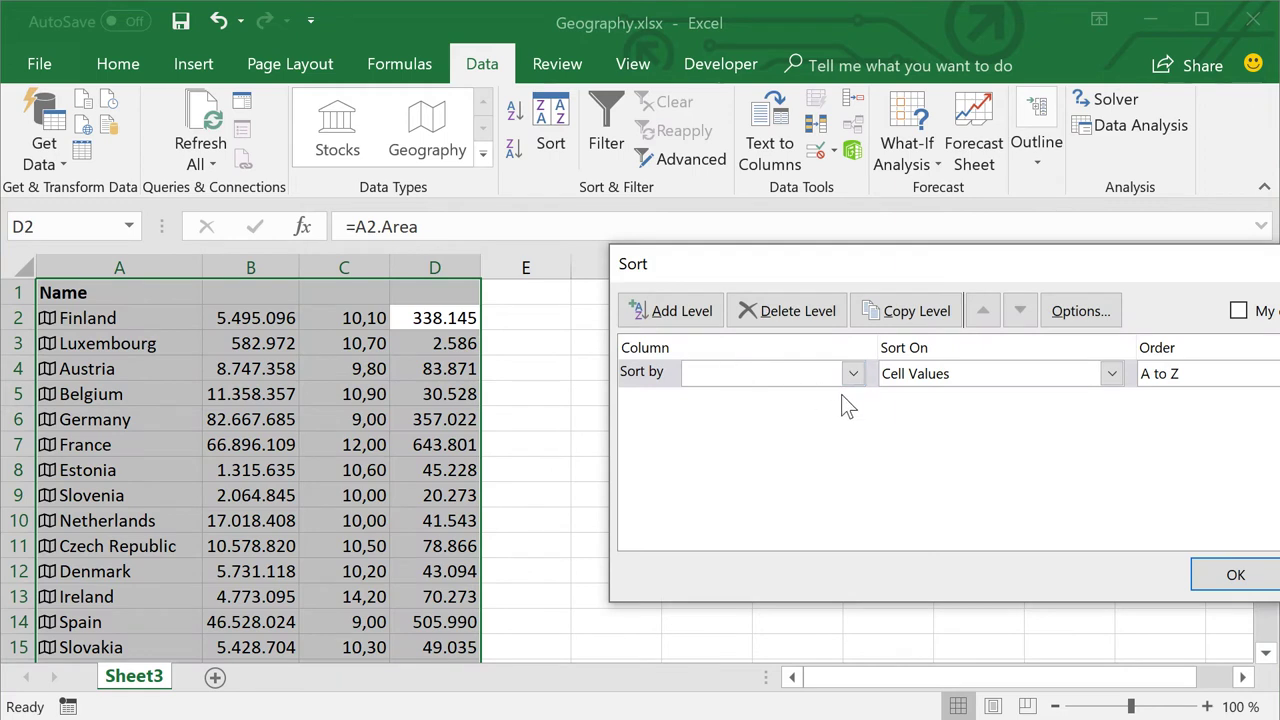
left_click(765, 372)
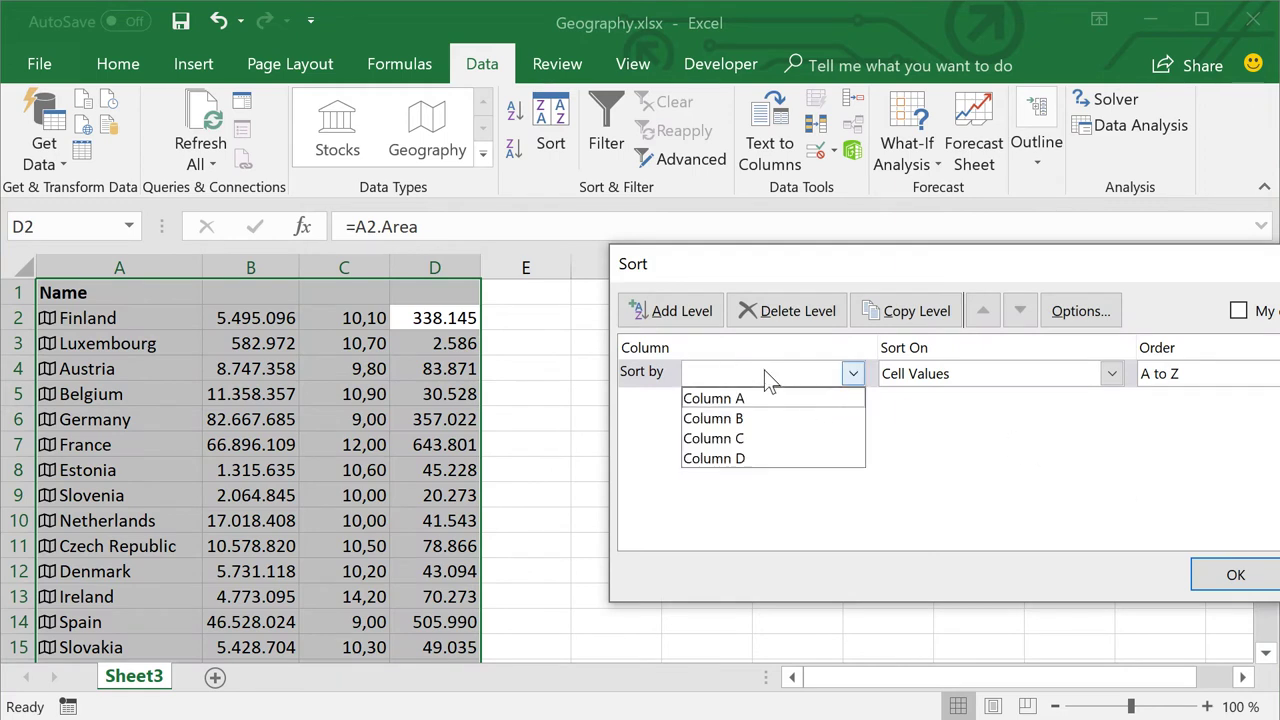
left_click(751, 458)
left_click(1208, 385)
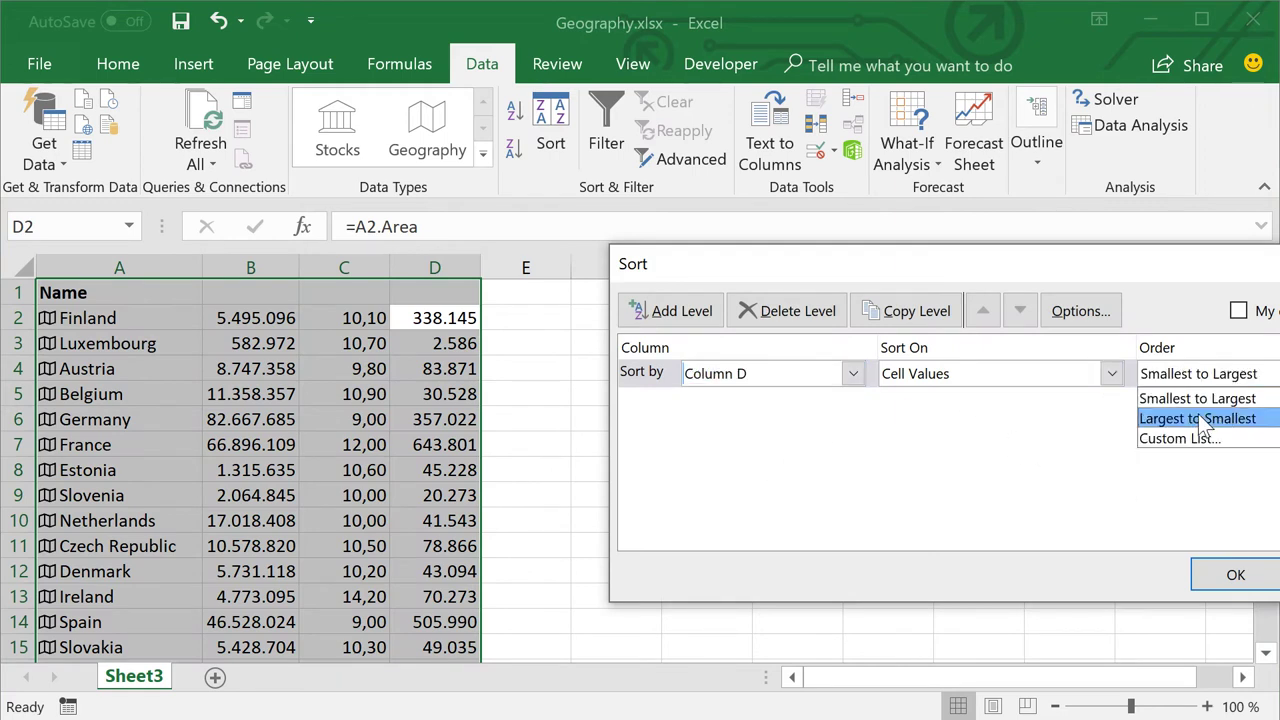
left_click(1232, 417)
left_click(1243, 572)
left_click(434, 341)
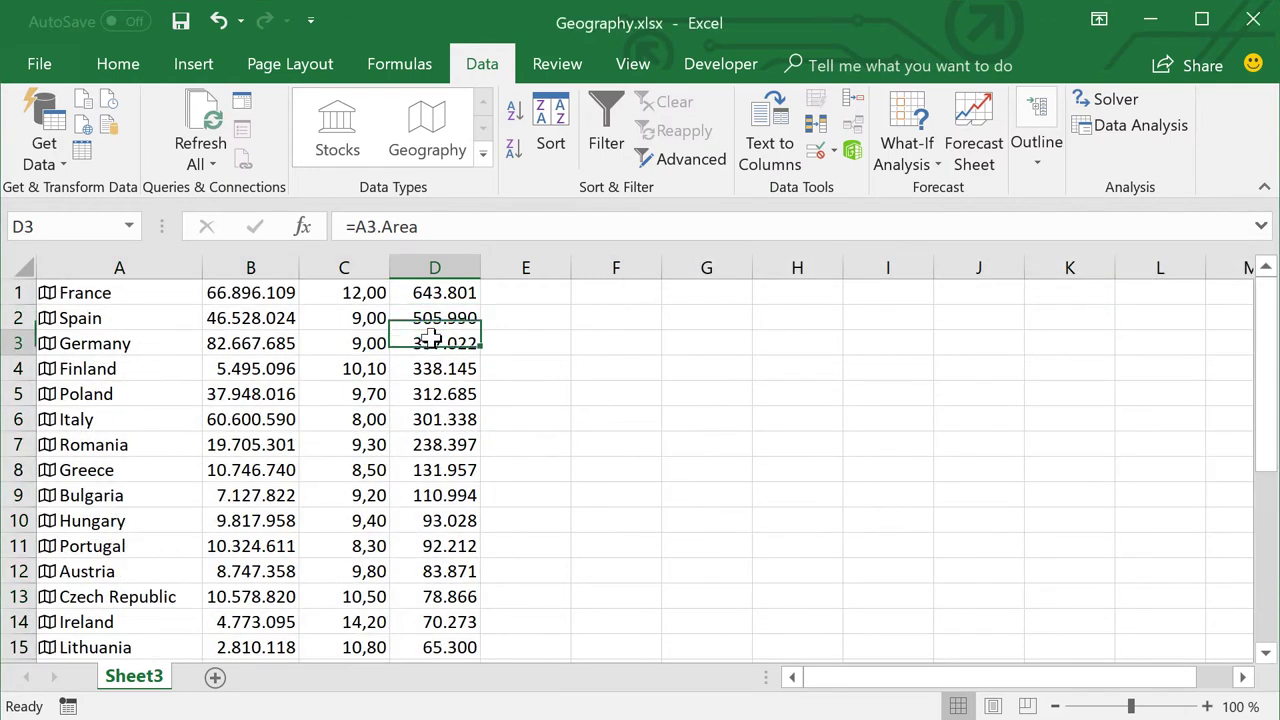
left_click(460, 292)
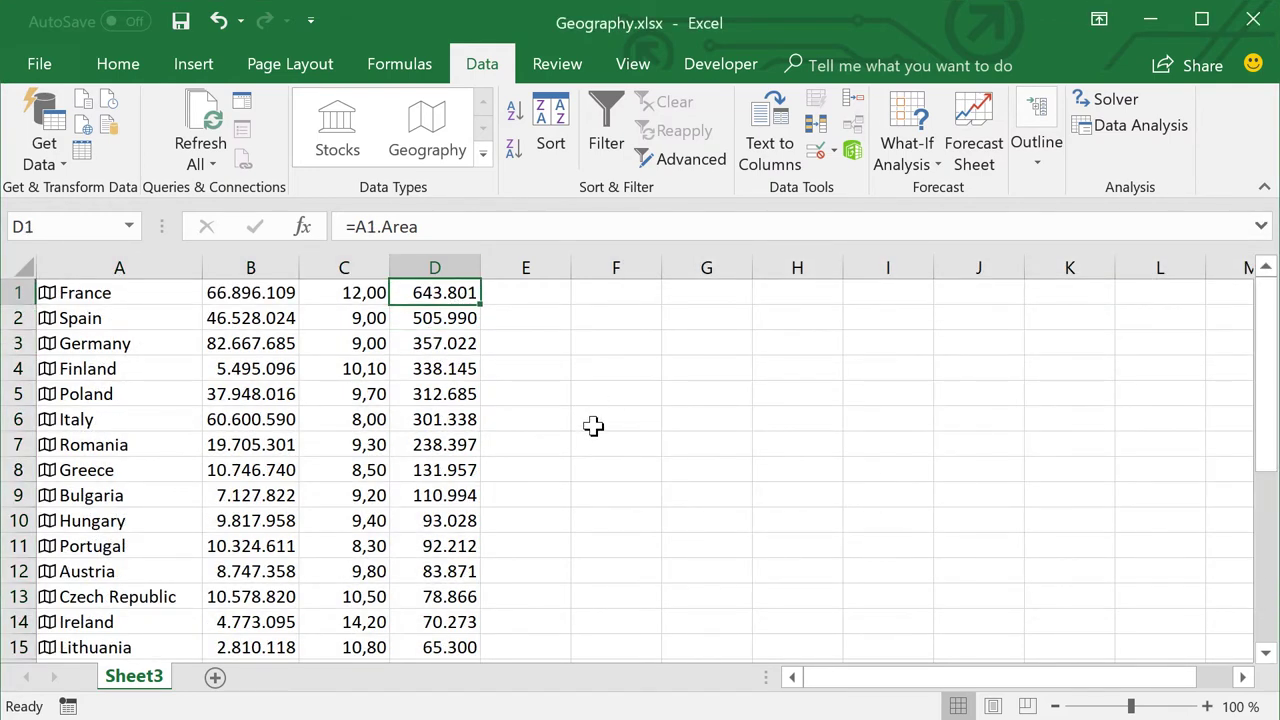
Undo the area sort so Finland is first again, then inspect cells C6 and C4
key("ctrl+z")
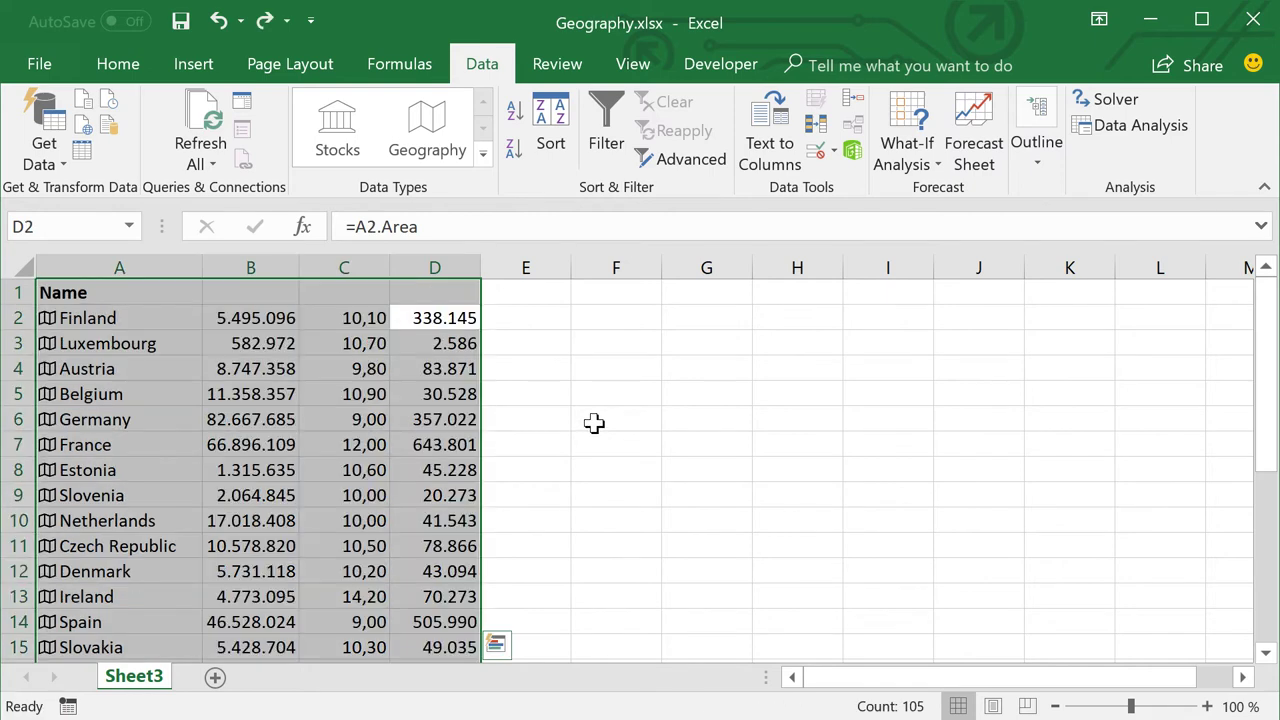
left_click(361, 410)
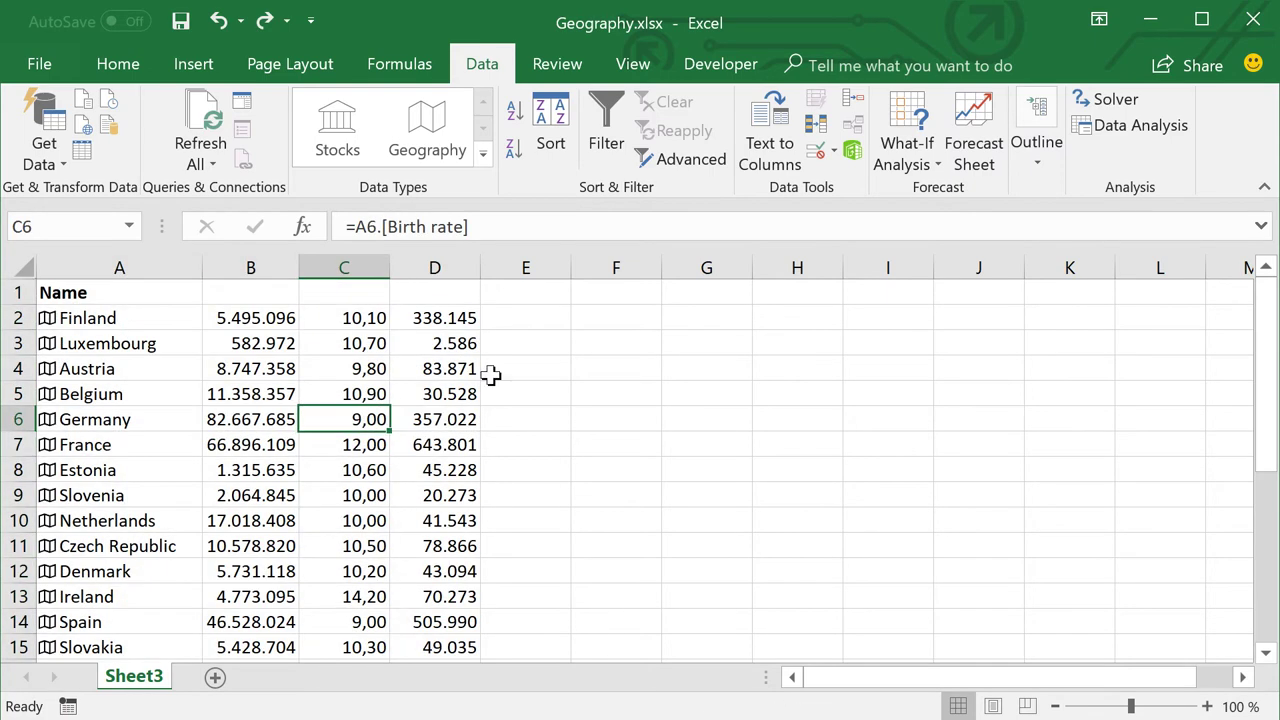
left_click(511, 323)
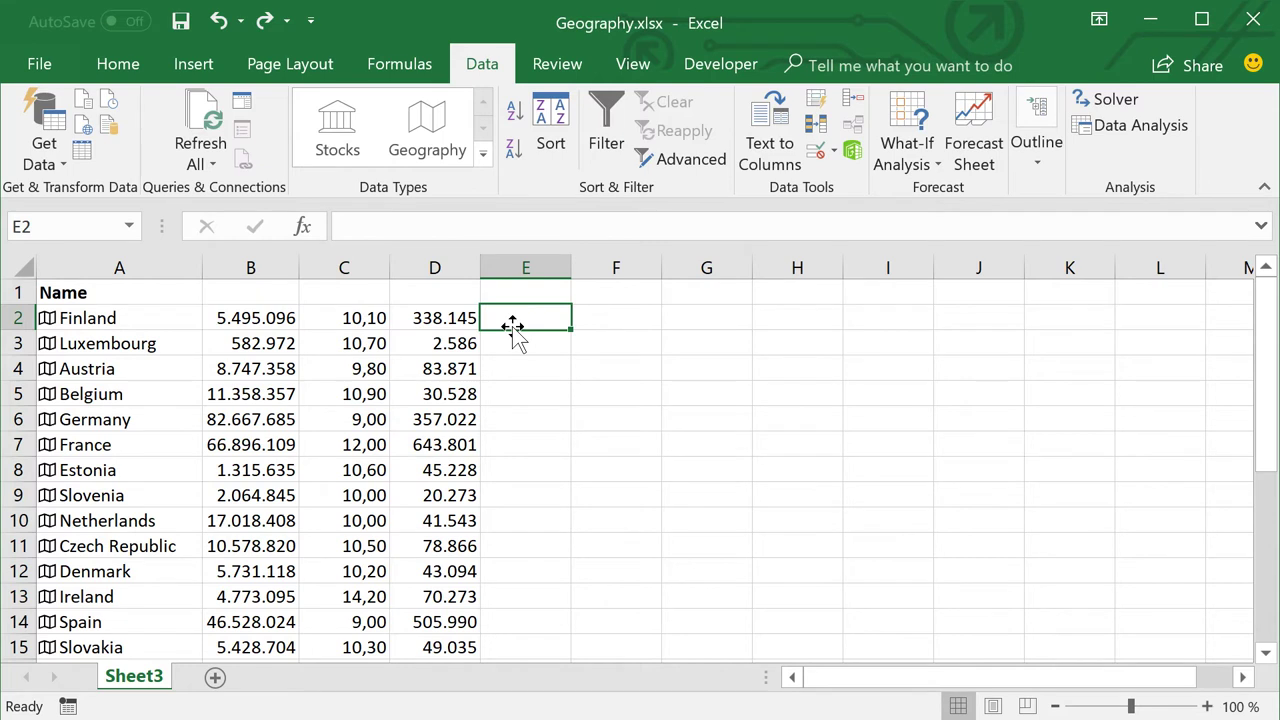
type("=")
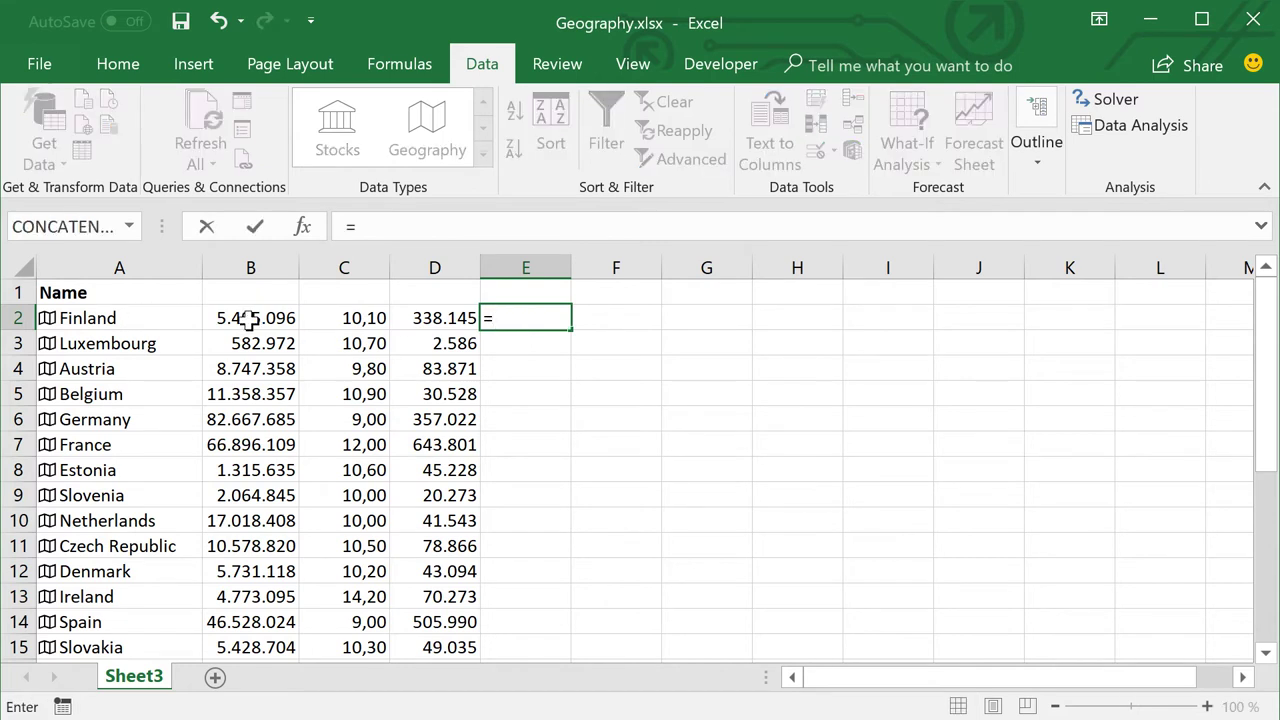
key("Escape")
left_click(341, 369)
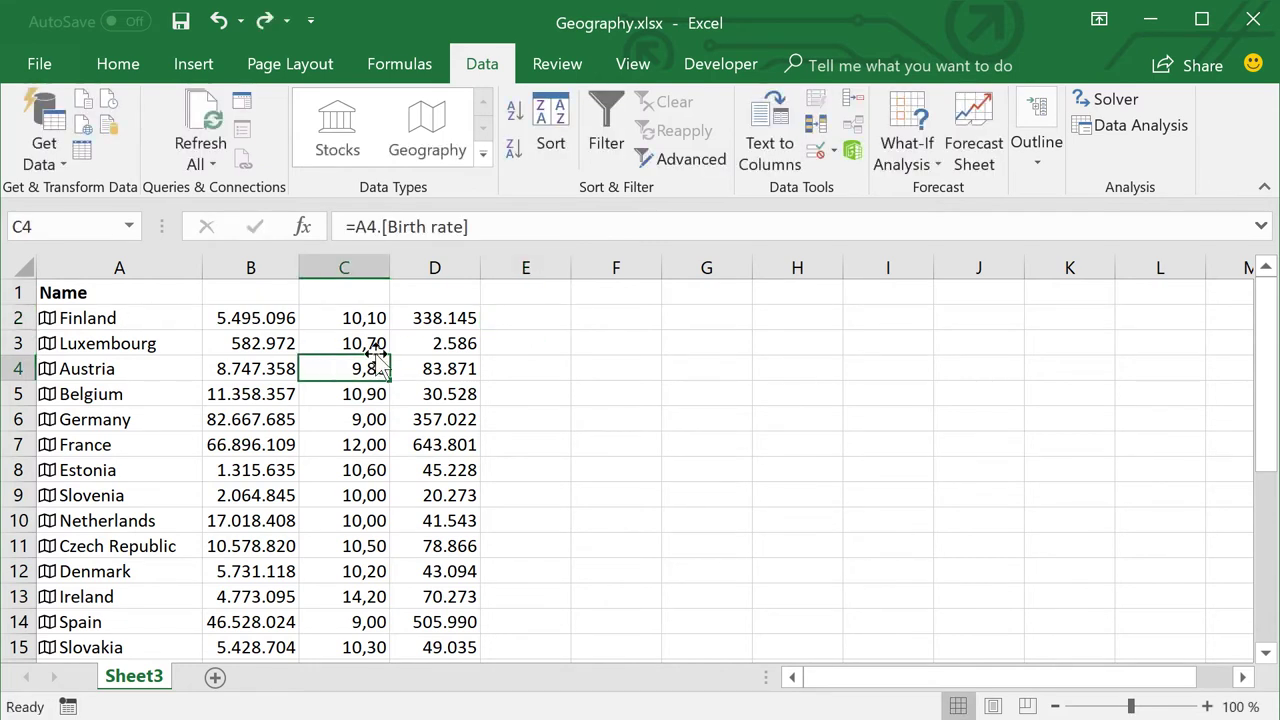
left_click(203, 68)
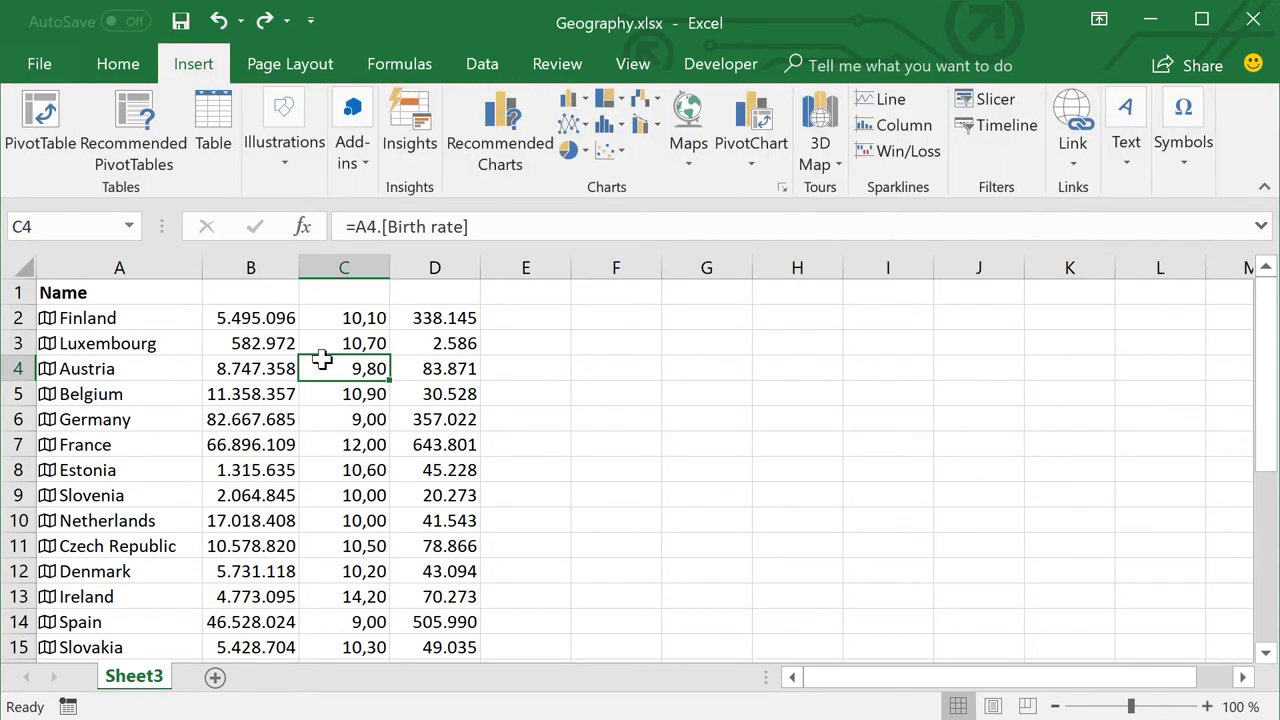
Convert A1:D27 into a table with headers, creating Table2 with banded rows
left_click(216, 122)
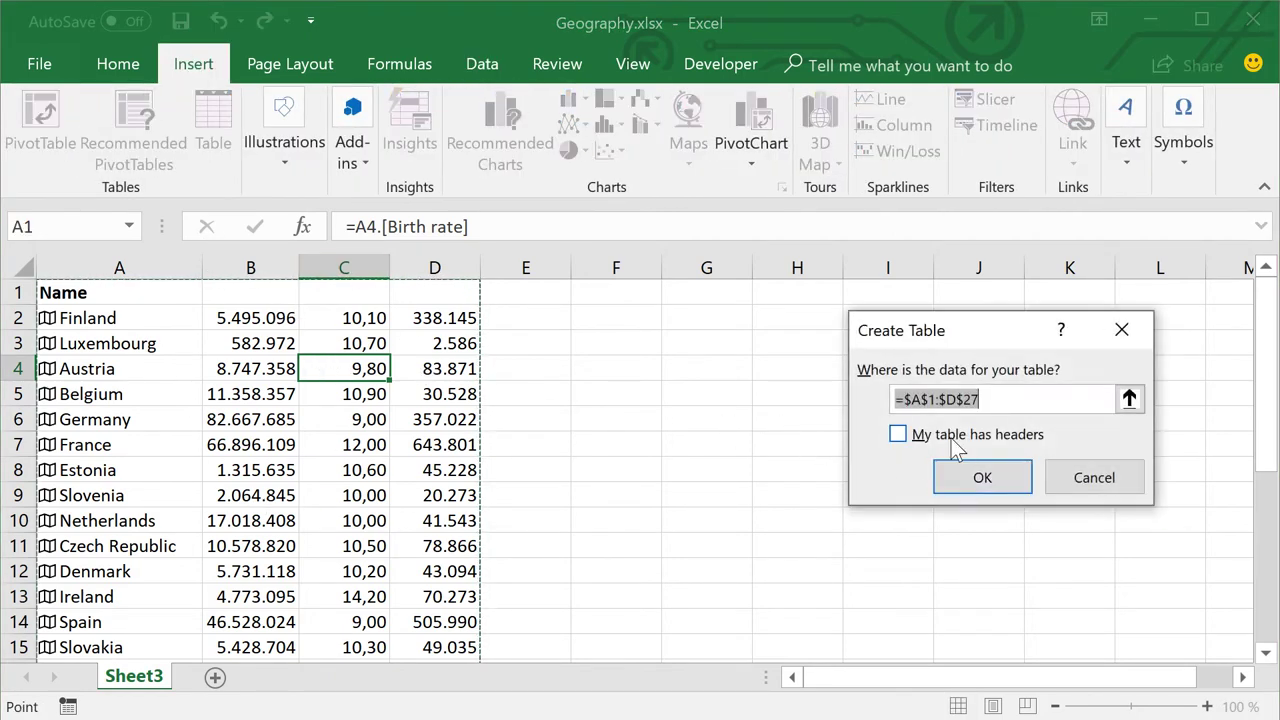
left_click(897, 434)
left_click(947, 477)
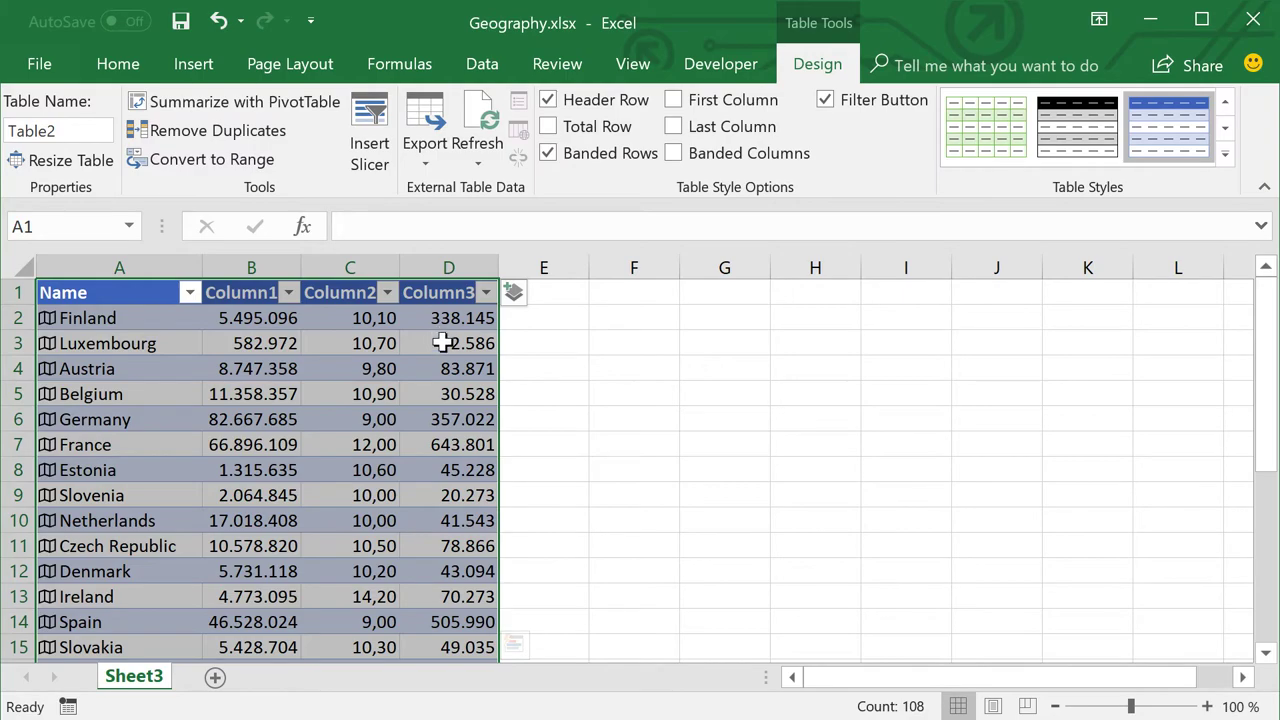
left_click(443, 337)
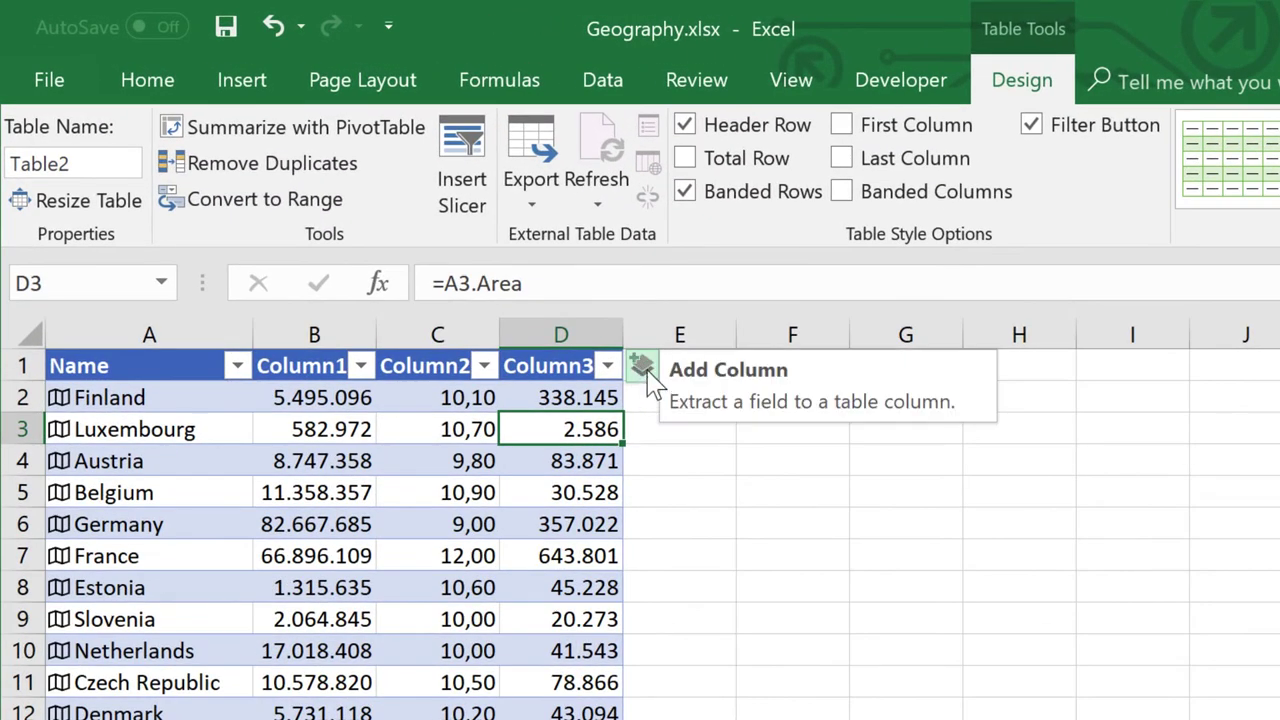
left_click(645, 375)
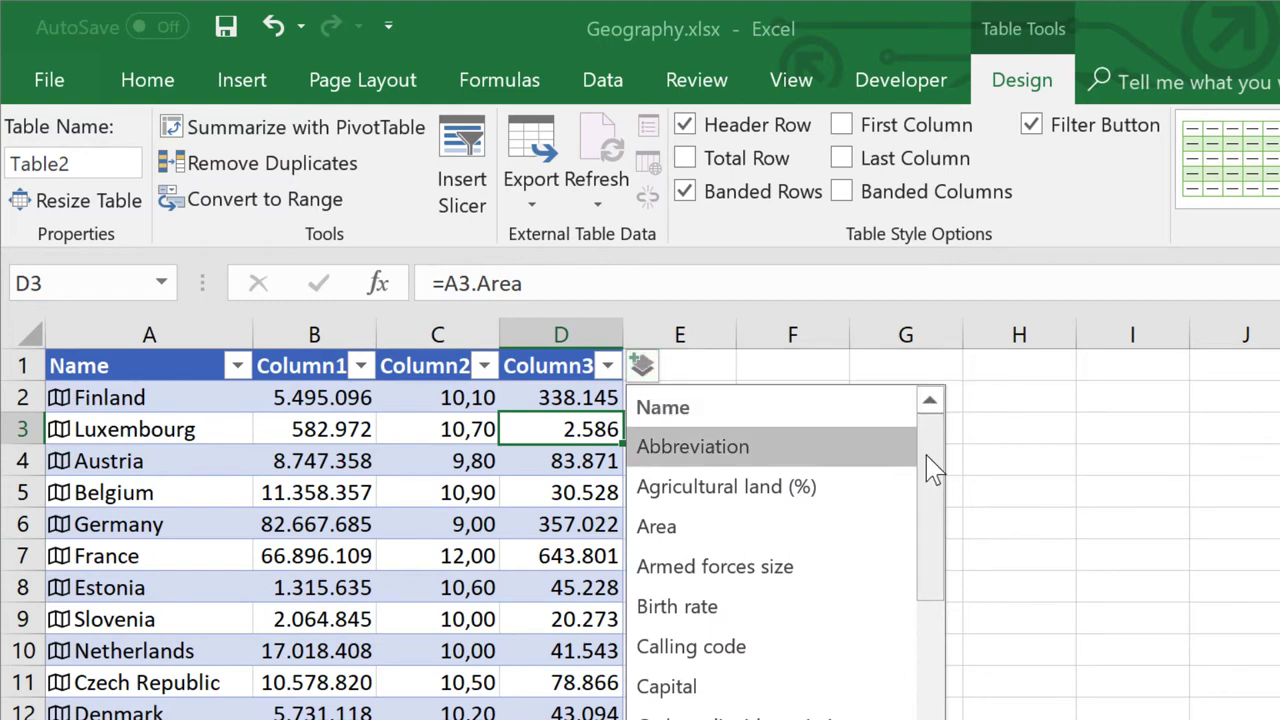
scroll(930, 488, "down", 1)
left_click_drag(930, 488, 955, 715)
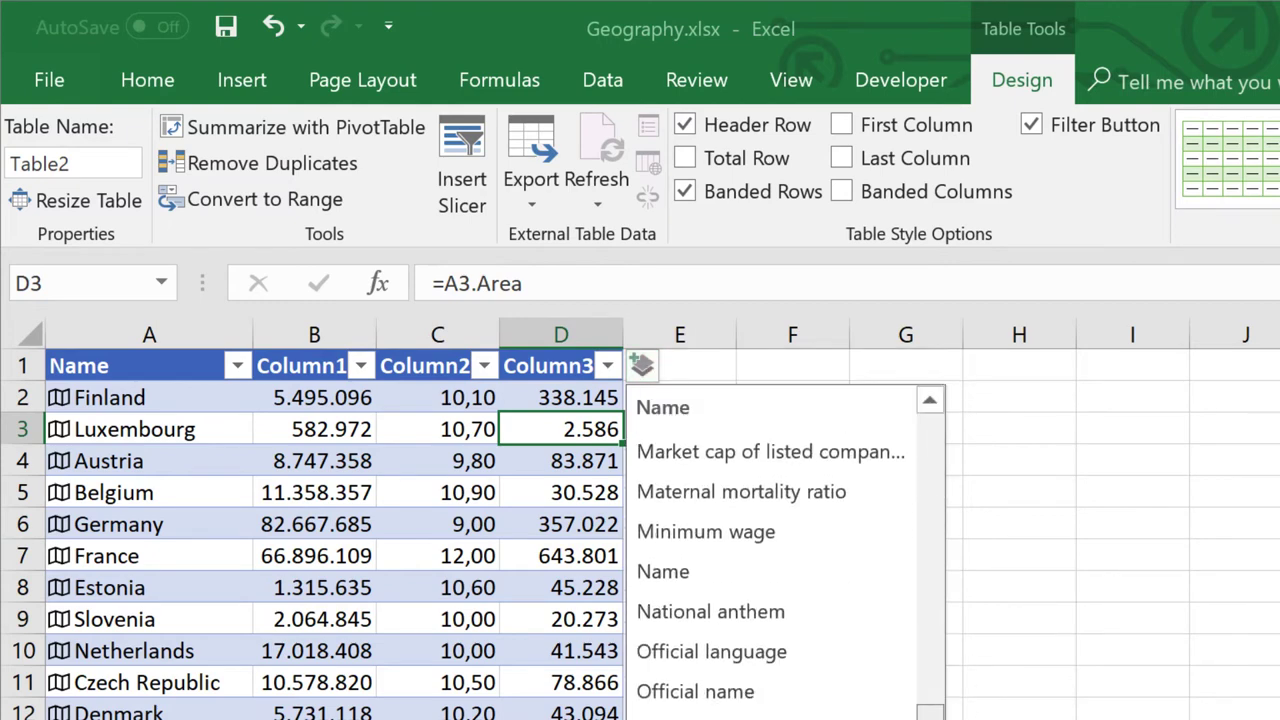
scroll(770, 570, "up", 1)
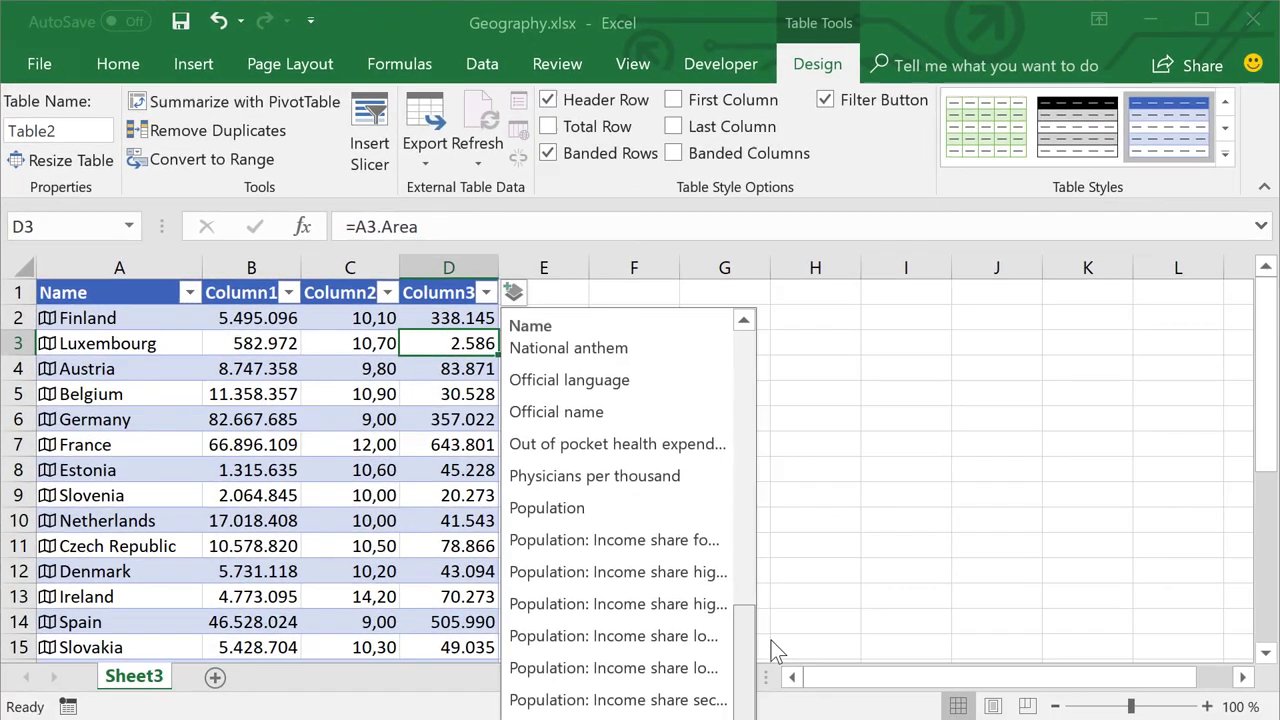
mouse_move(955, 715)
left_mouse_down()
mouse_move(772, 668)
mouse_move(778, 705)
left_mouse_up()
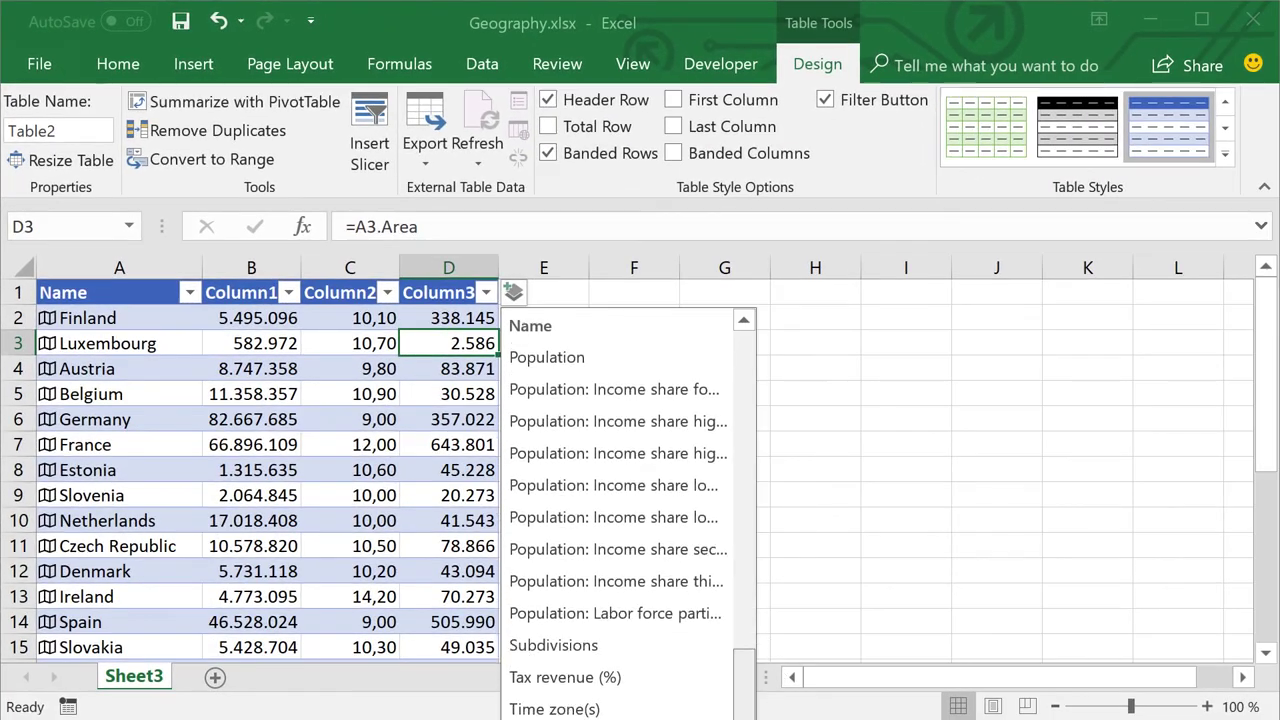
left_click(559, 645)
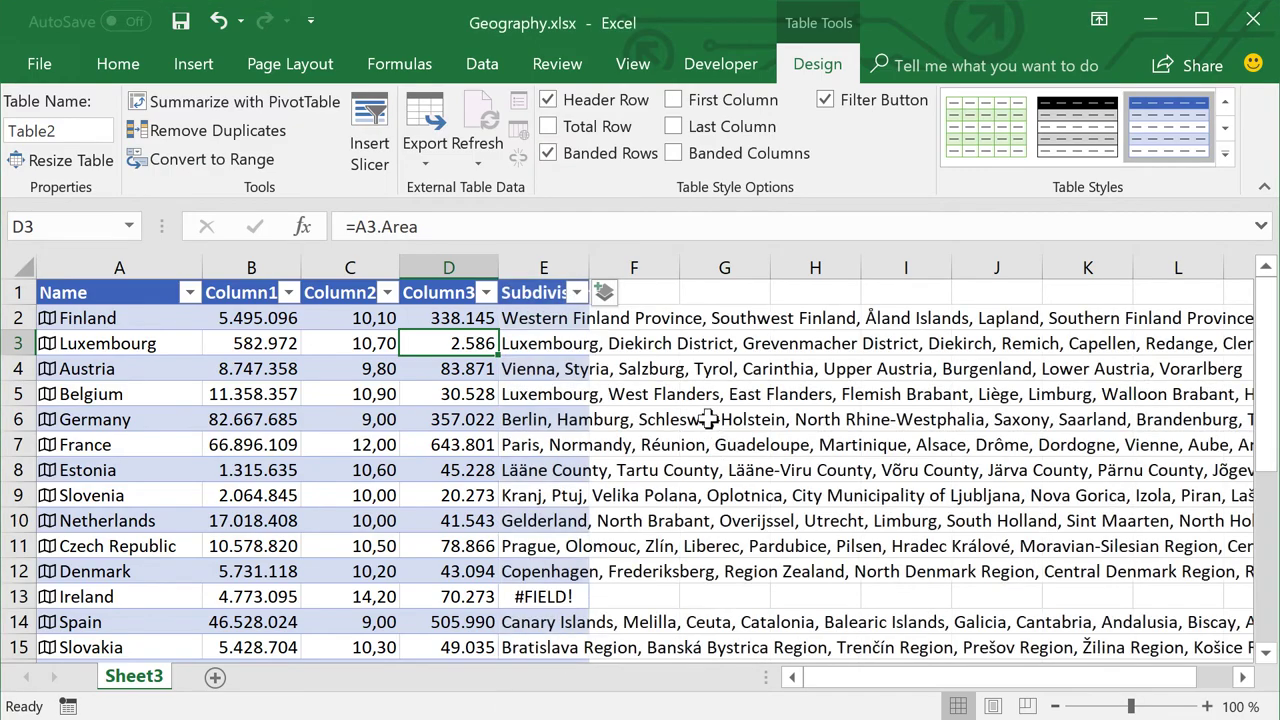
left_click(543, 371)
scroll(545, 371, "down", 4)
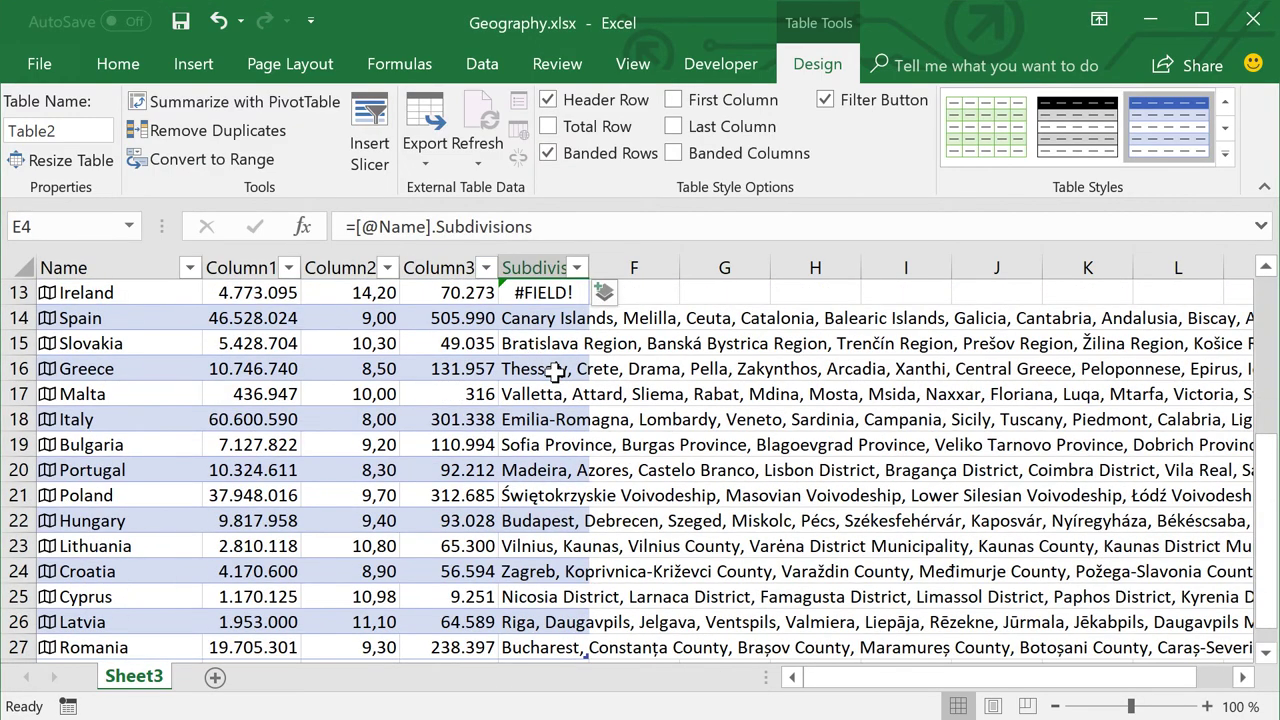
scroll(550, 371, "down", 1)
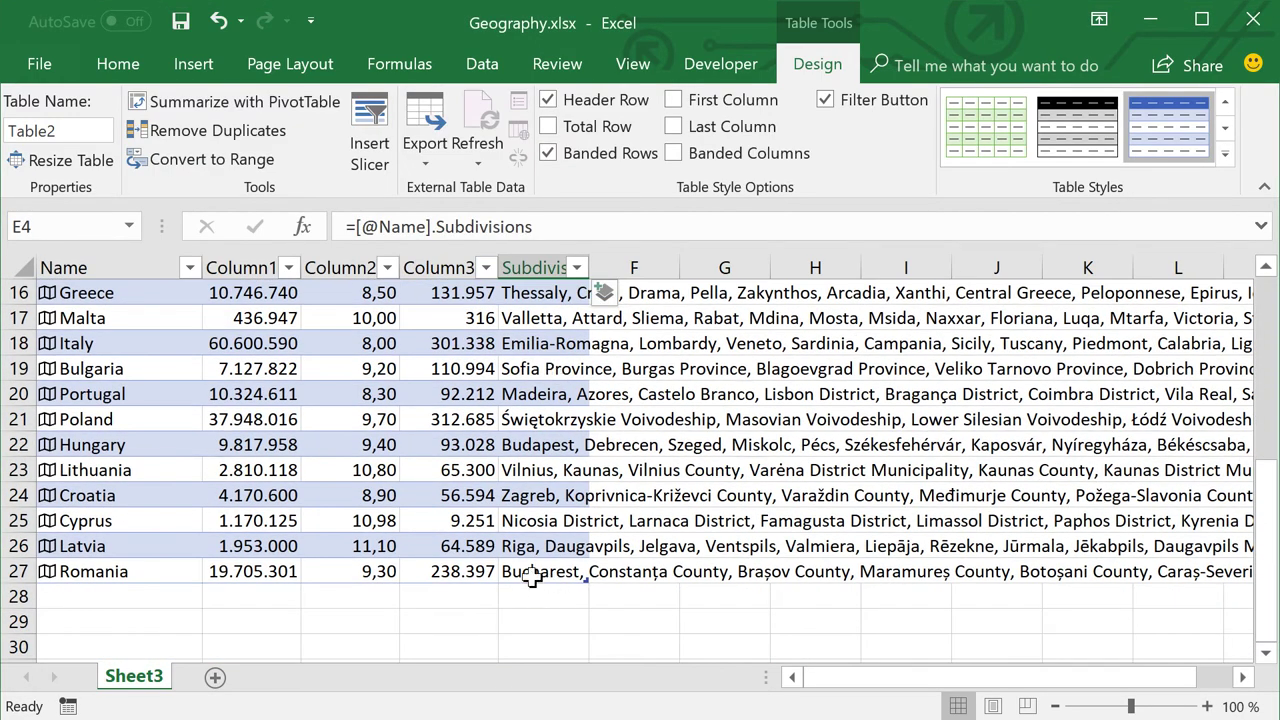
left_click(533, 573)
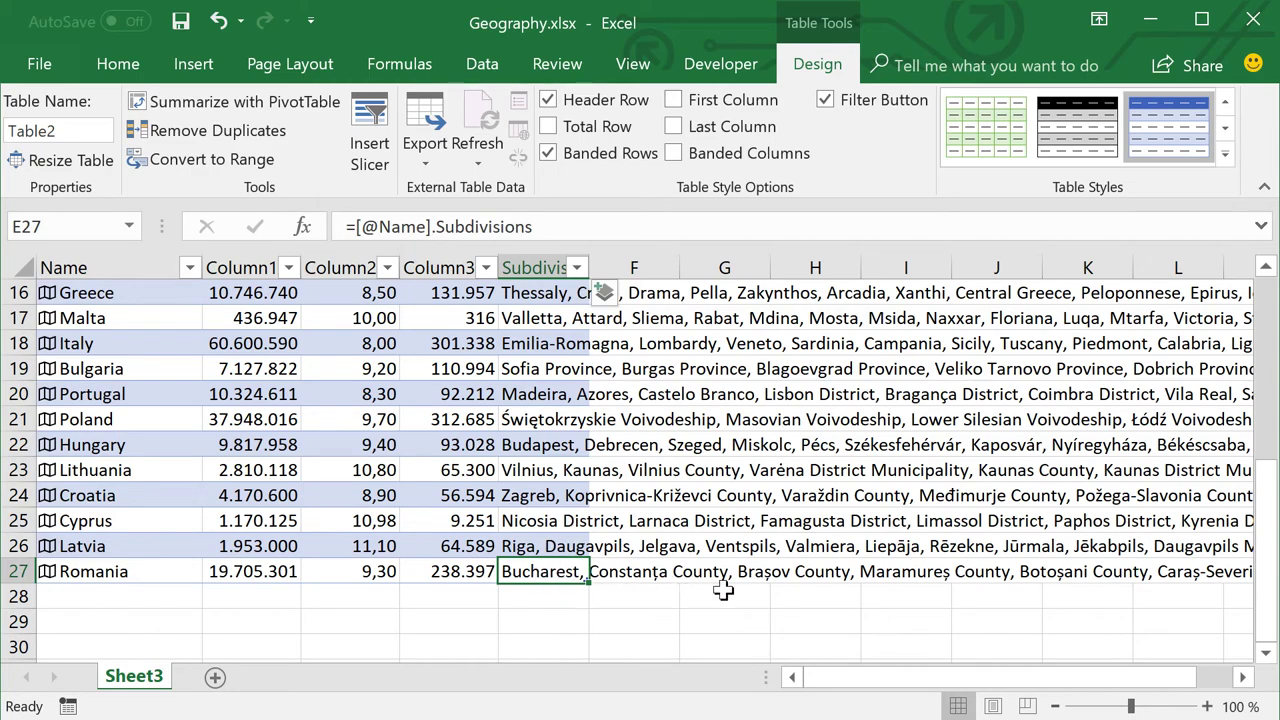
scroll(744, 497, "up", 4)
scroll(744, 497, "up", 1)
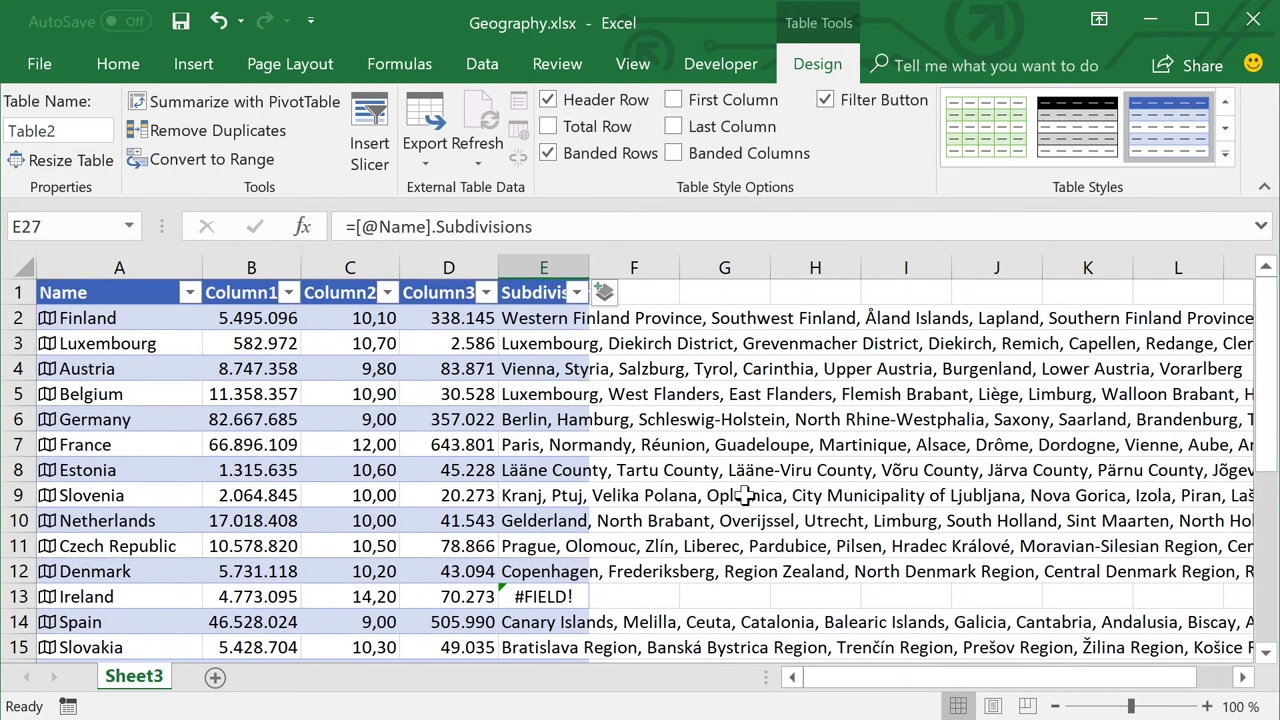
right_click(554, 268)
left_click(663, 487)
left_click(626, 368)
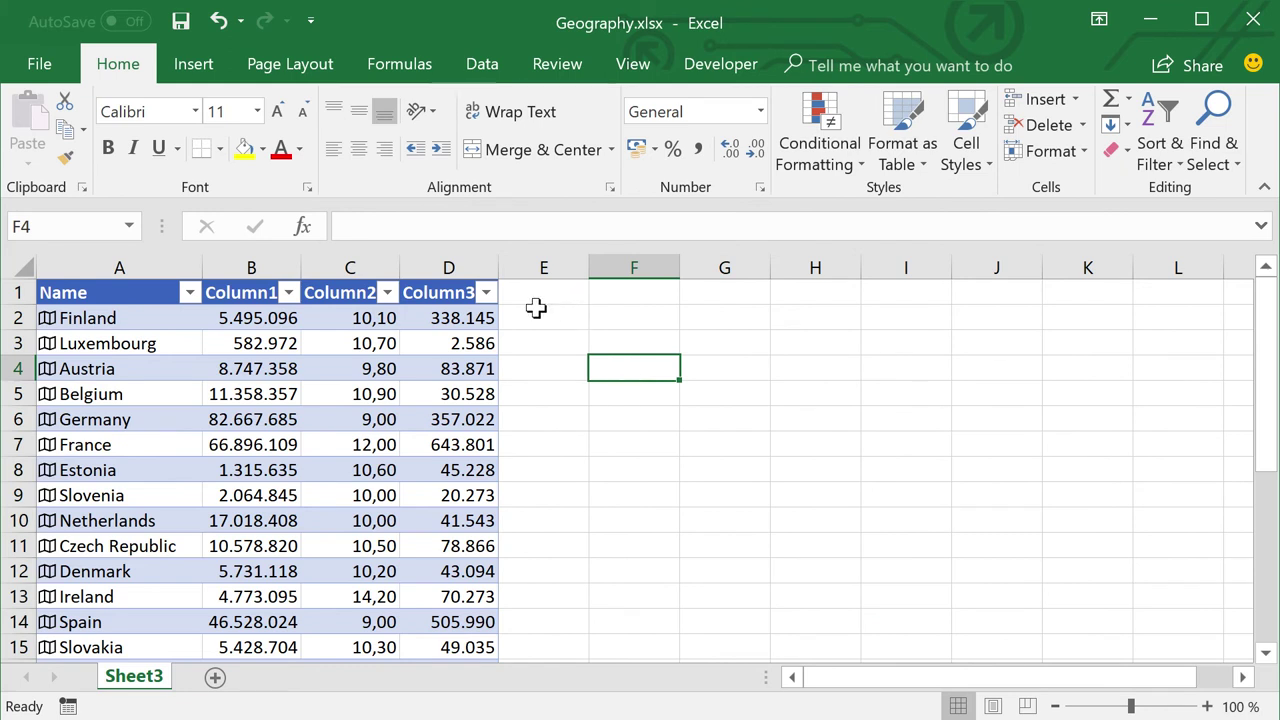
Show the Data commands and select empty cell E2 beside the country table
left_click(464, 369)
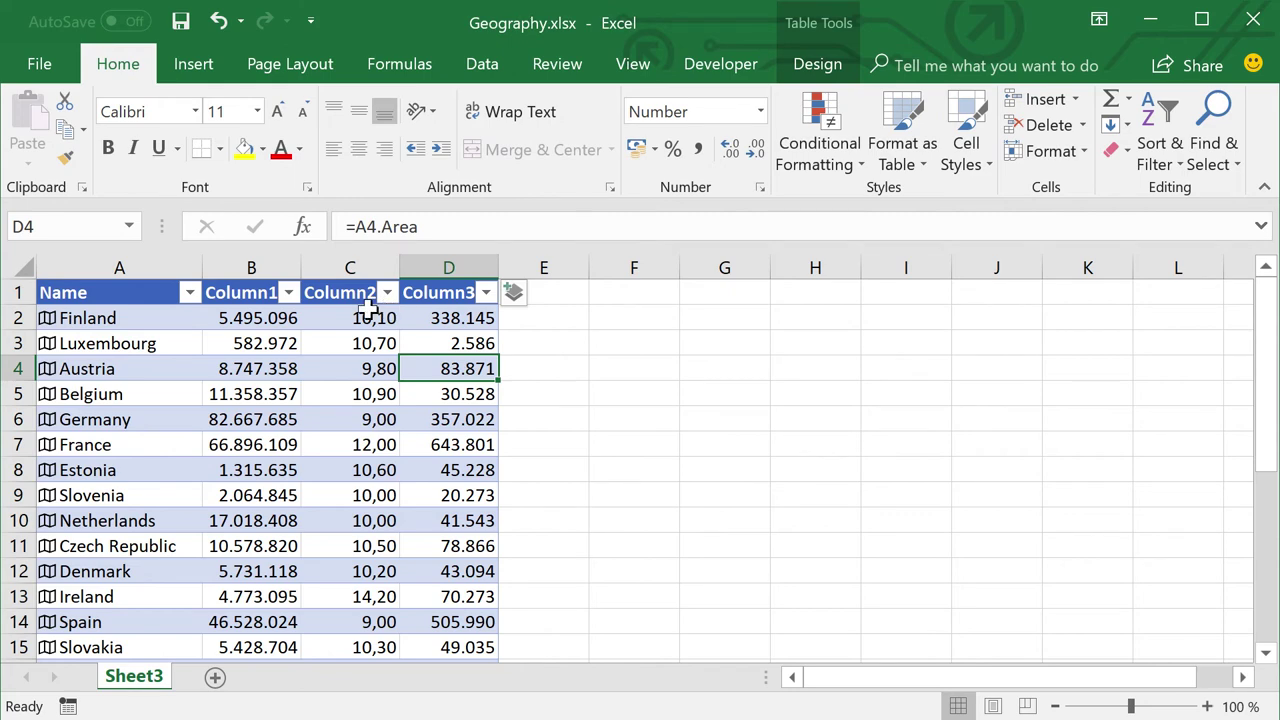
left_click(484, 66)
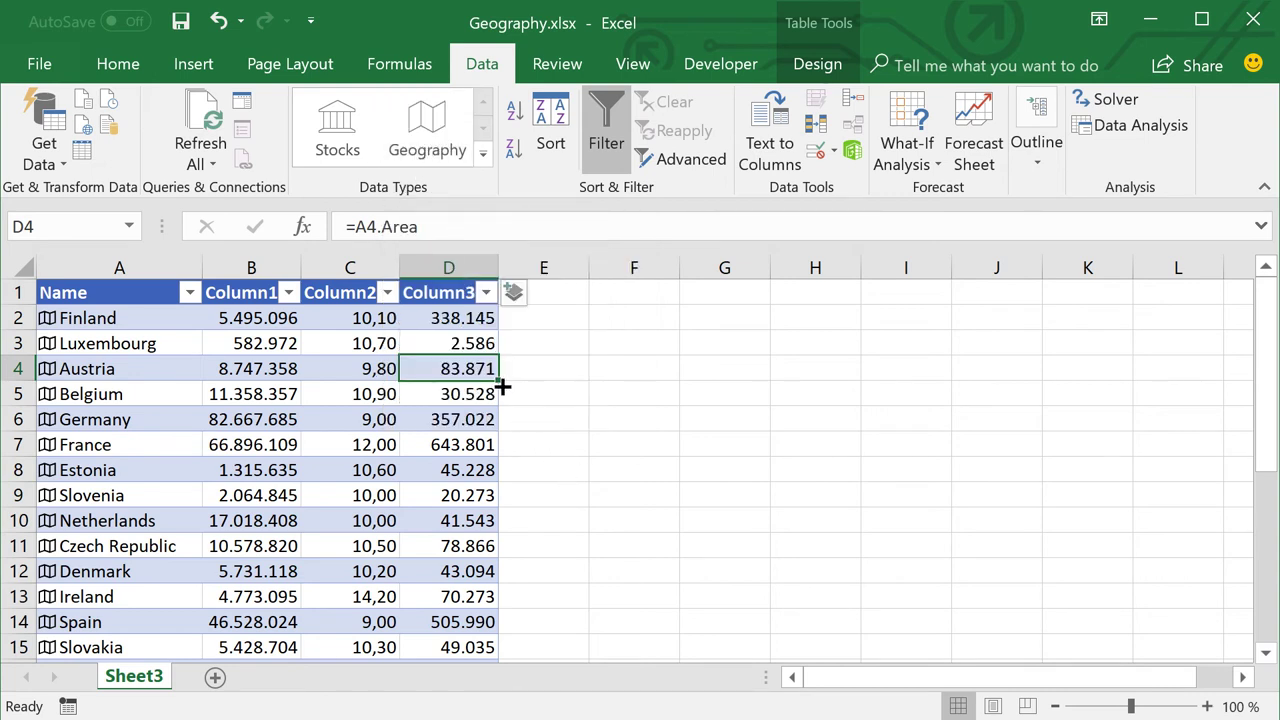
left_click(569, 348)
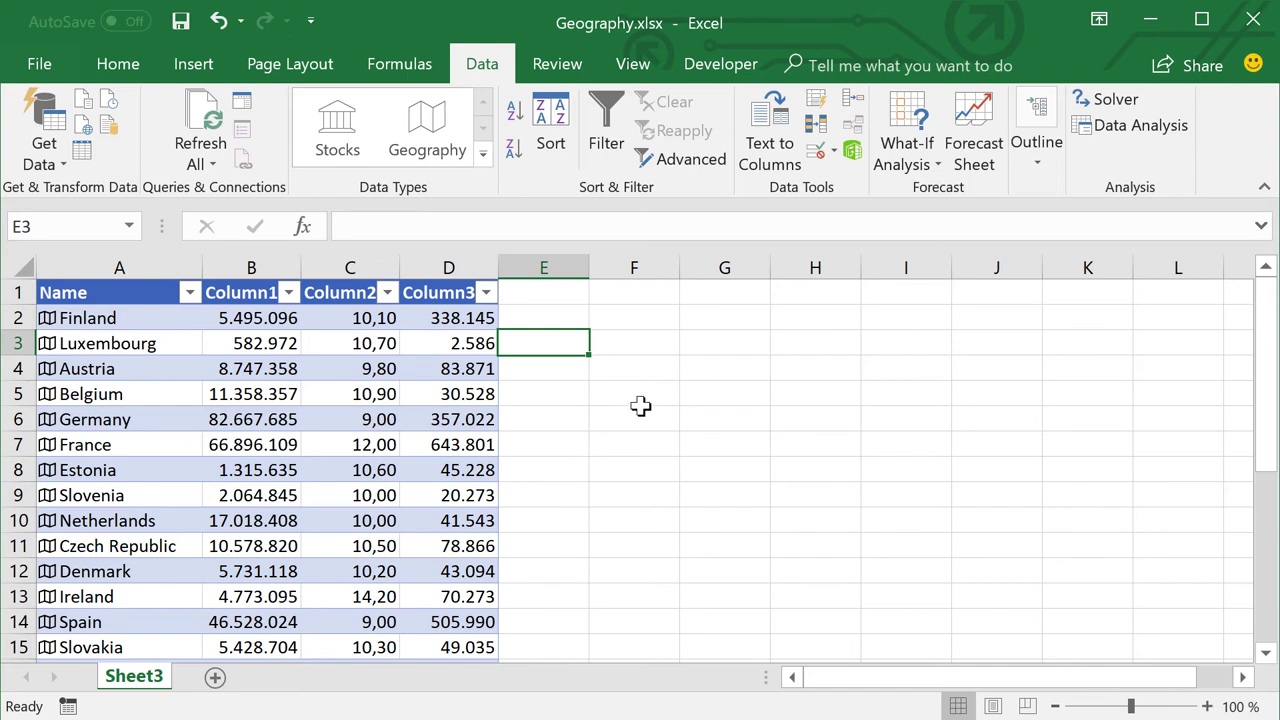
left_click(568, 321)
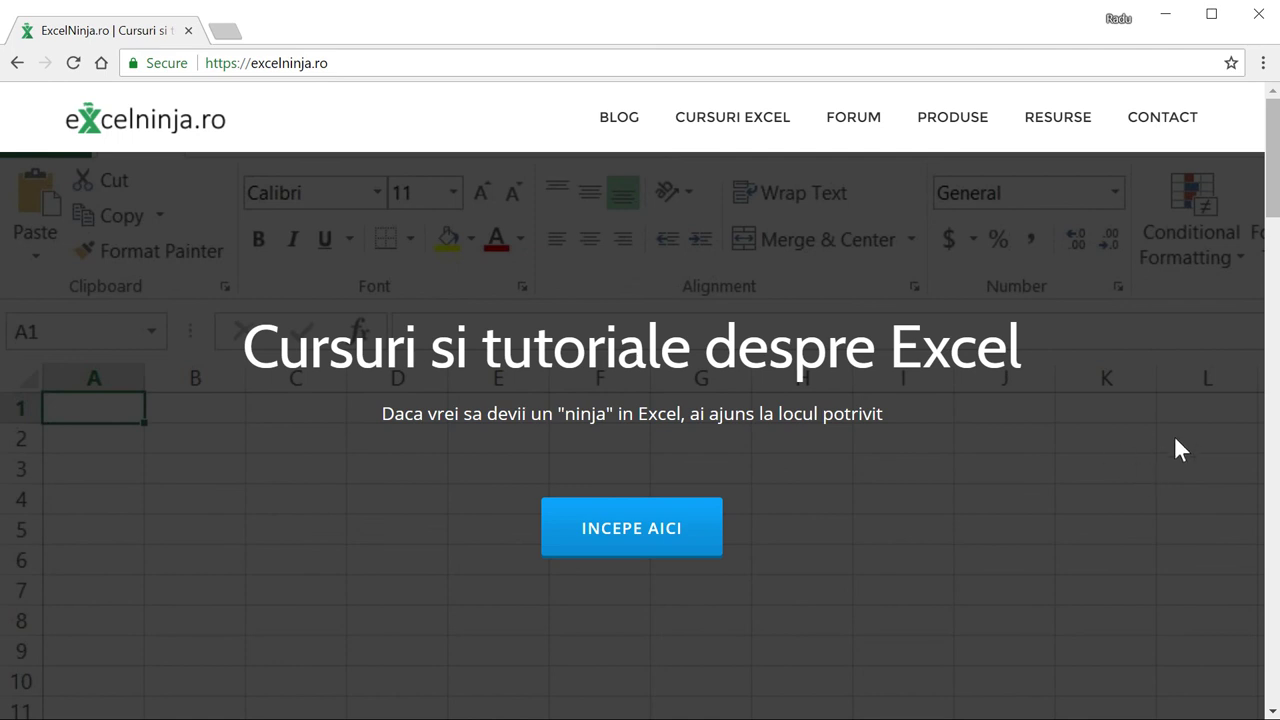
Scroll the excelninja.ro home page down to 'Ultimele articole', showing the email-extraction and subtotal articles
scroll(1117, 400, "down", 2)
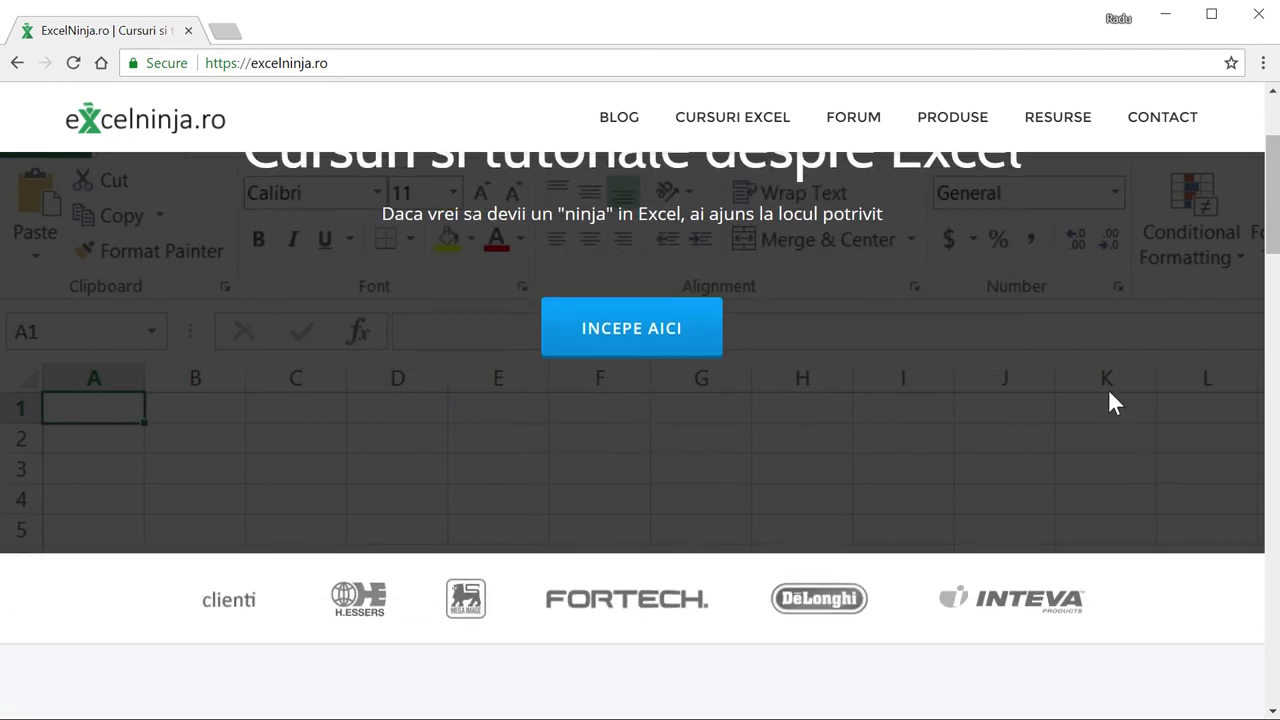
scroll(1108, 388, "down", 1)
scroll(1108, 388, "down", 1)
scroll(1116, 402, "down", 1)
scroll(1114, 403, "down", 1)
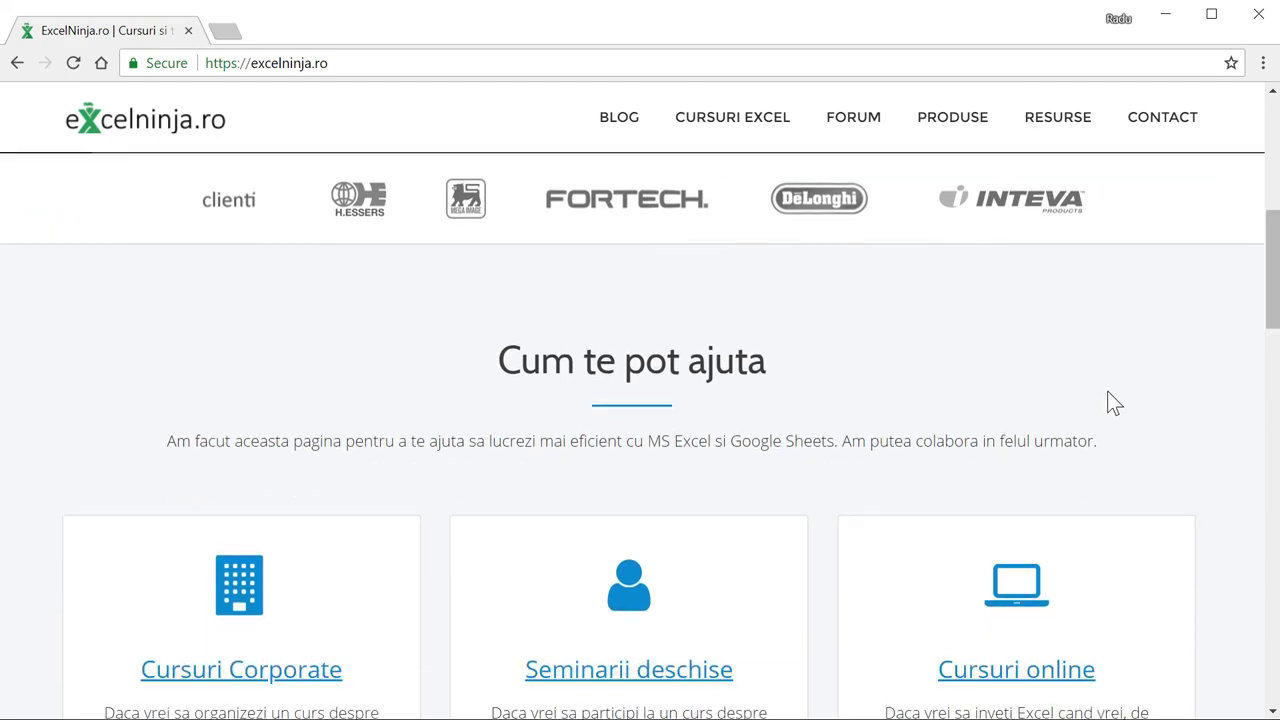
scroll(943, 355, "down", 1)
scroll(943, 360, "down", 1)
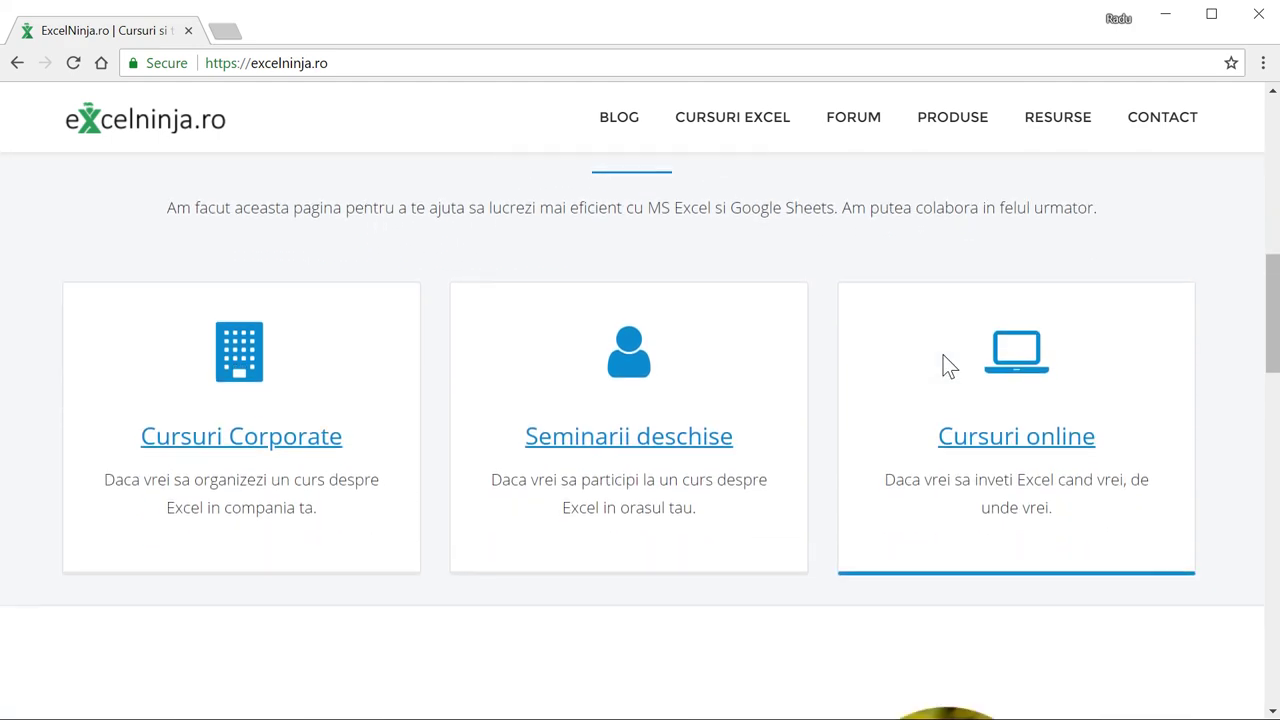
scroll(943, 356, "down", 2)
scroll(943, 355, "down", 2)
scroll(942, 352, "down", 1)
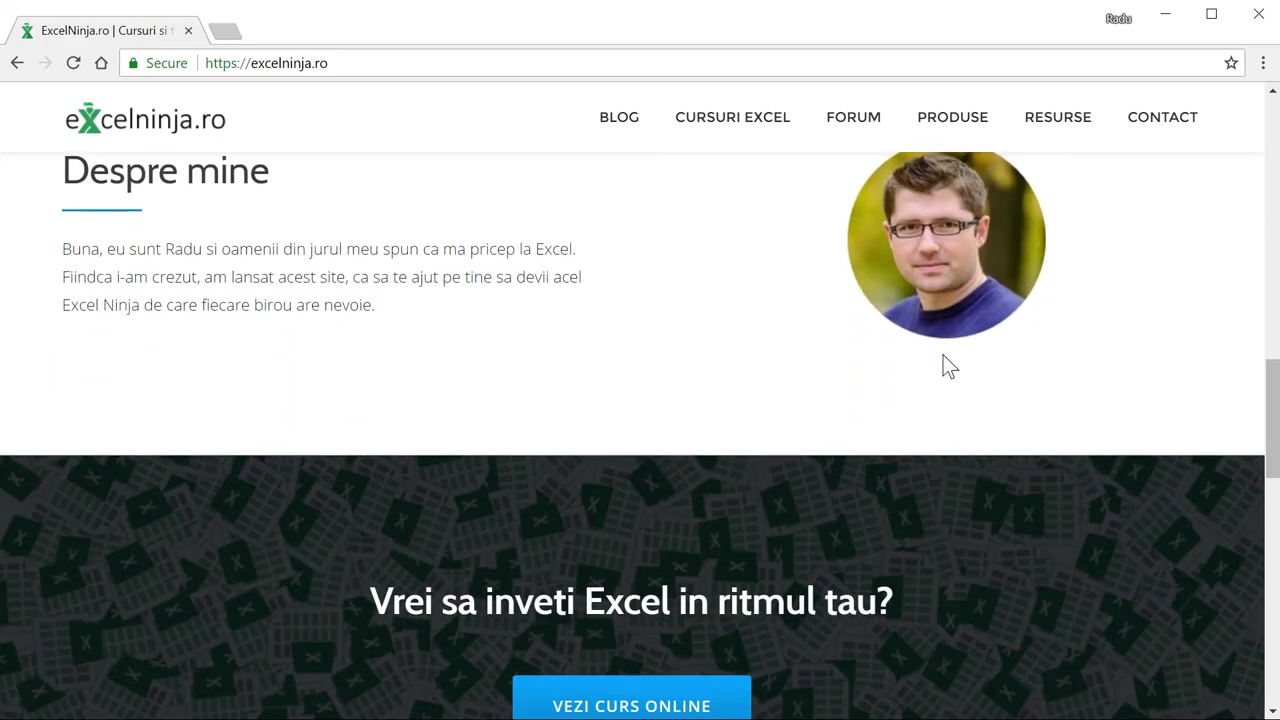
scroll(942, 352, "down", 2)
scroll(943, 355, "down", 1)
scroll(943, 355, "down", 1)
scroll(943, 355, "down", 1)
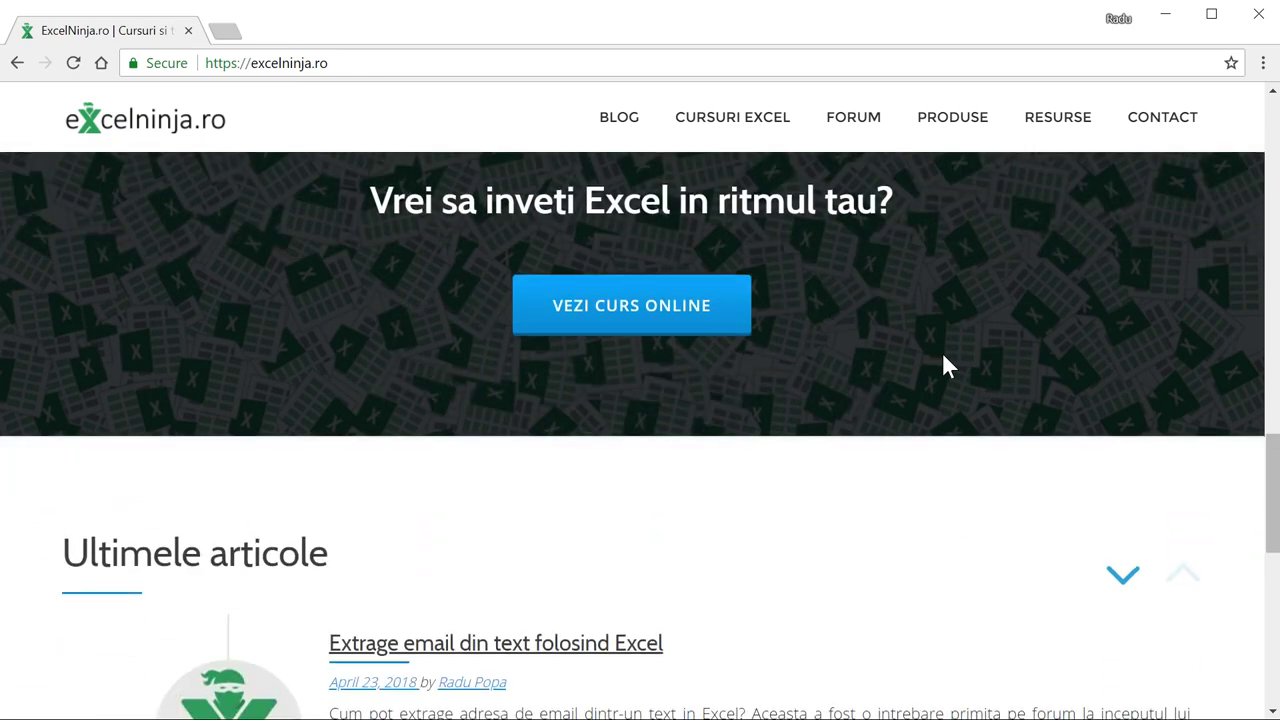
scroll(943, 355, "down", 1)
scroll(943, 356, "down", 2)
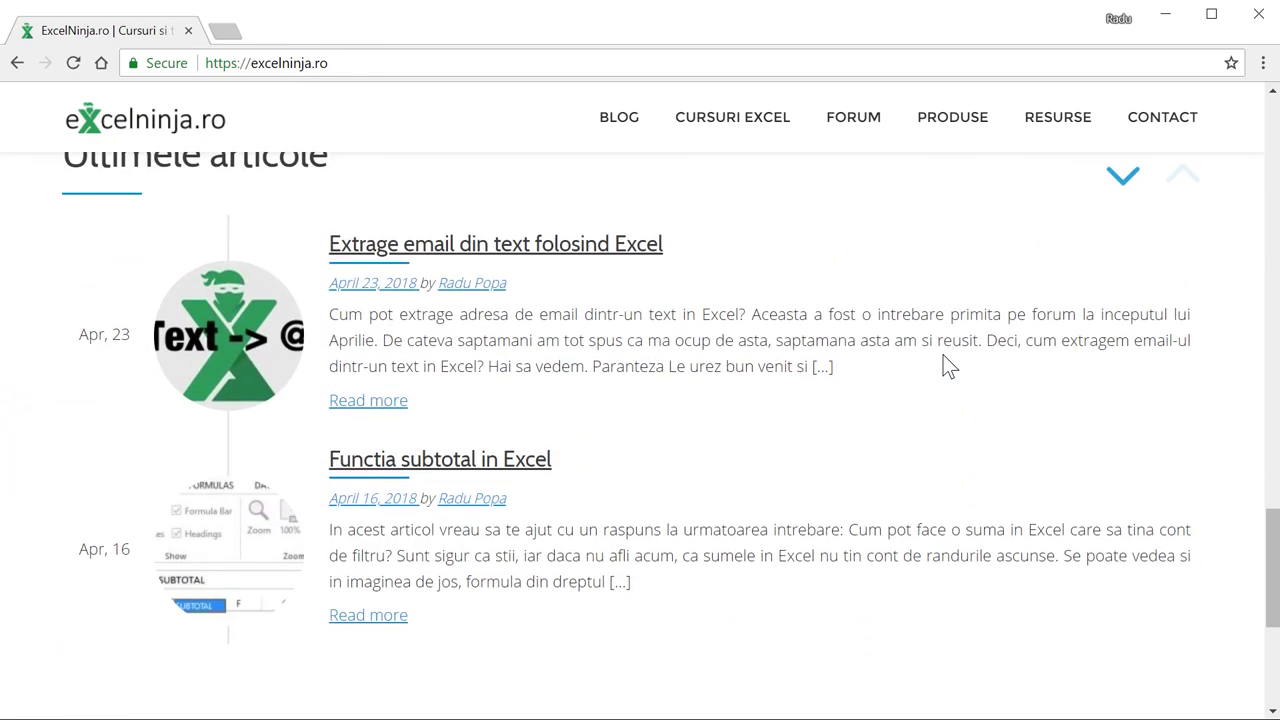